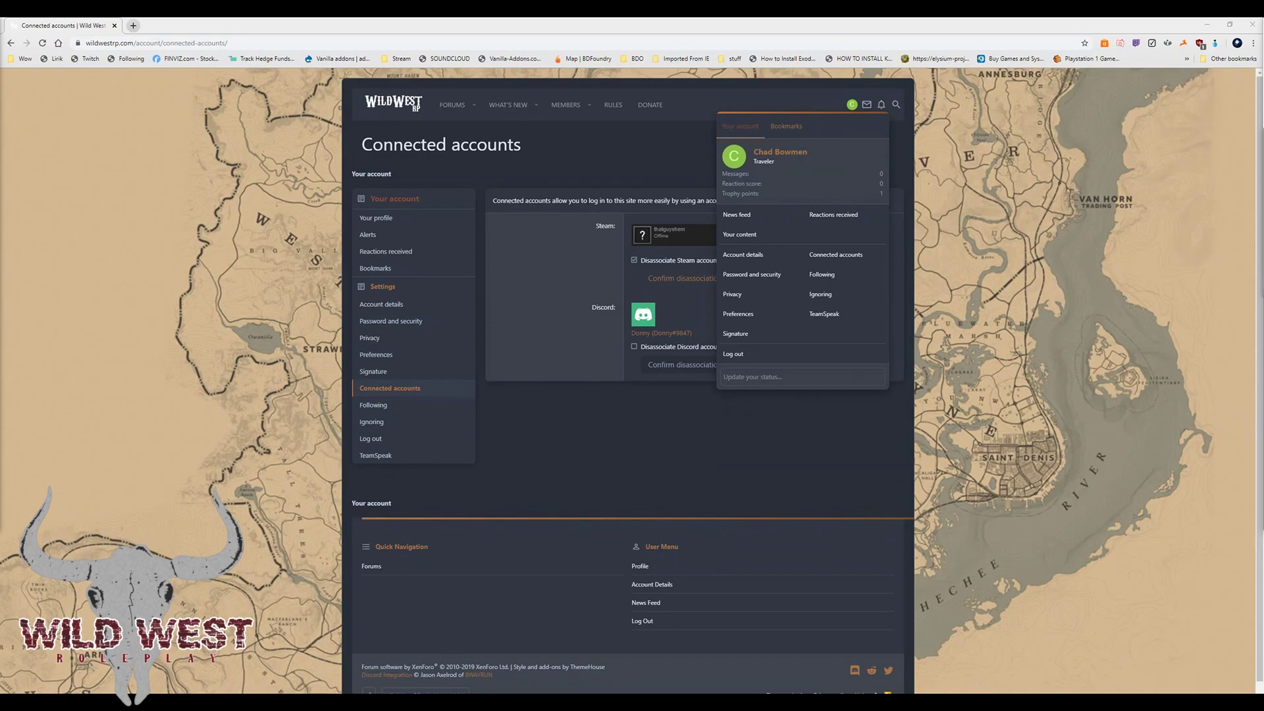
Go back from Connected accounts to the wildwestrp.com forum home page listing all categories.
left_click(785, 459)
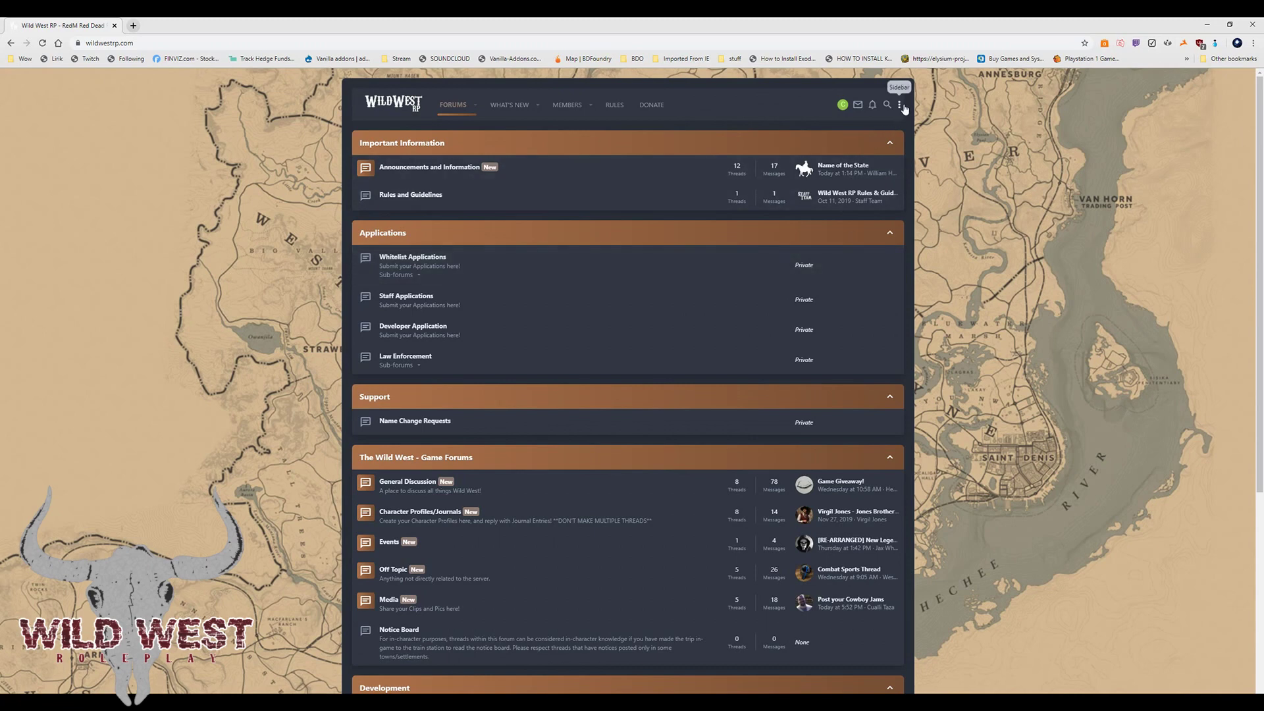
Open Connected accounts from the avatar menu to view the linked Steam and Discord accounts.
left_click(843, 106)
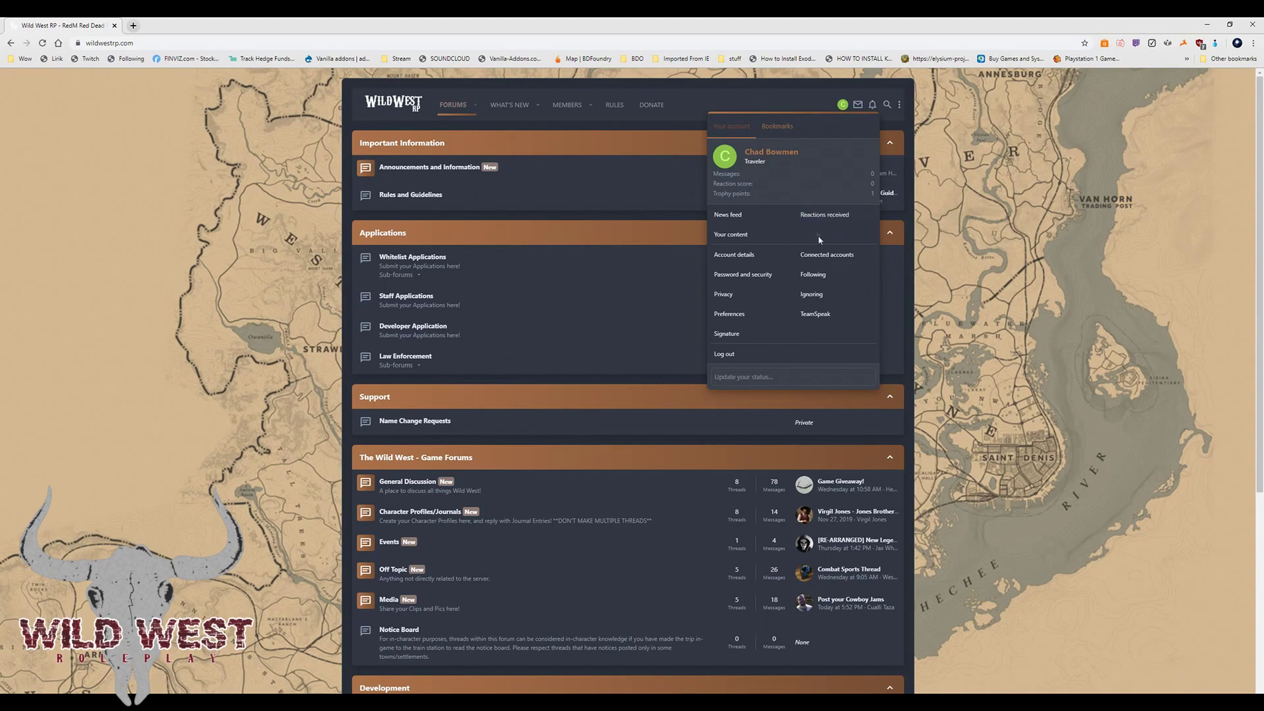
left_click(825, 257)
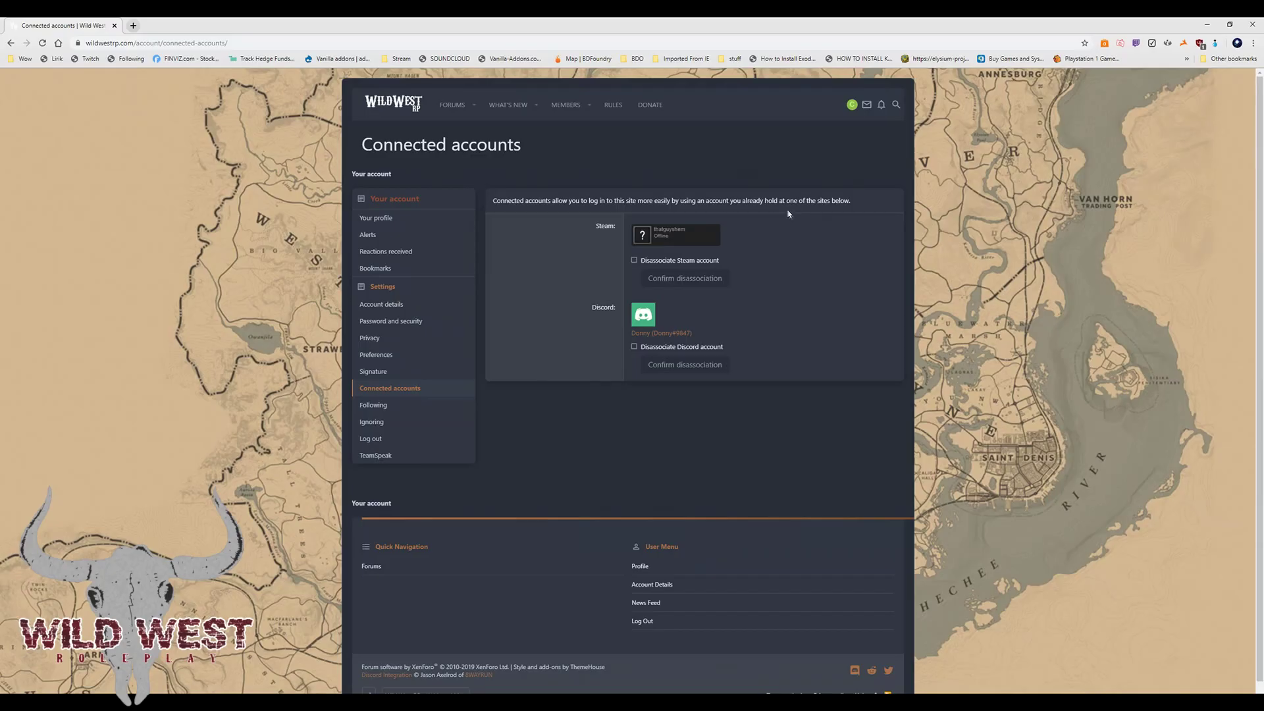
Open the forum's TeamSpeak page and bring up its Sync form, then switch to TeamSpeak.
left_click(393, 462)
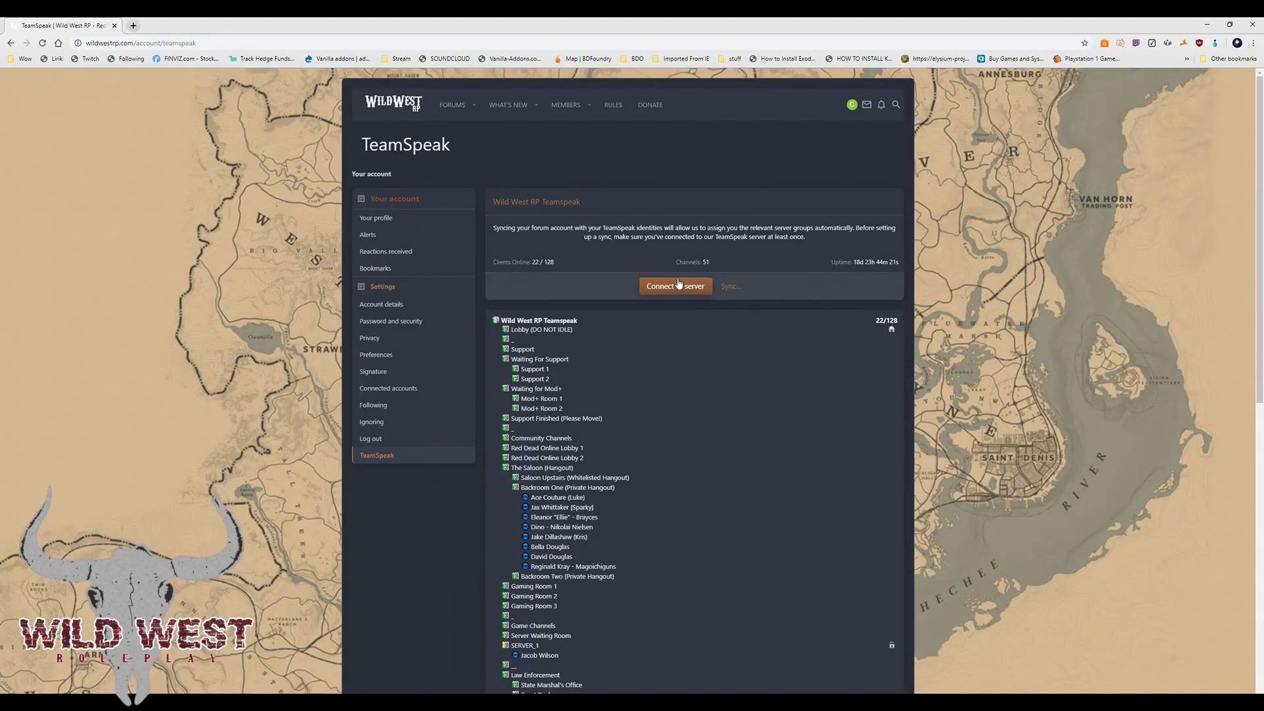
left_click(727, 290)
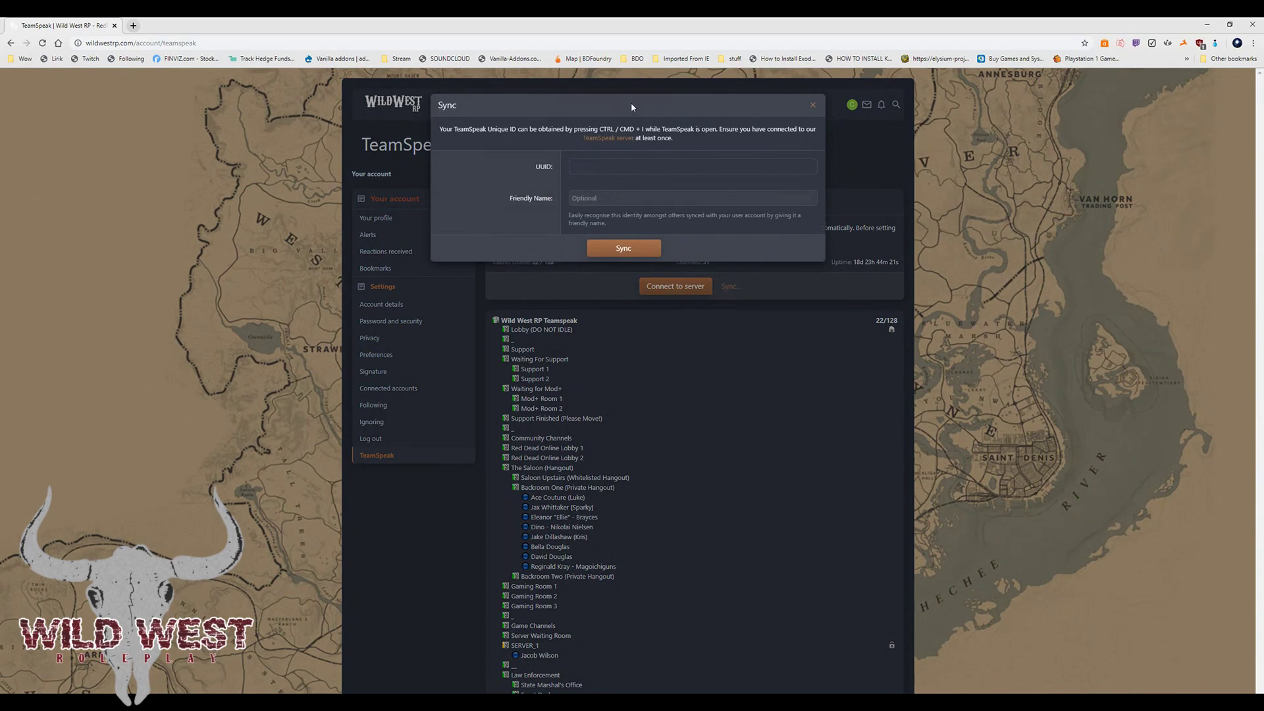
key("alt+Tab")
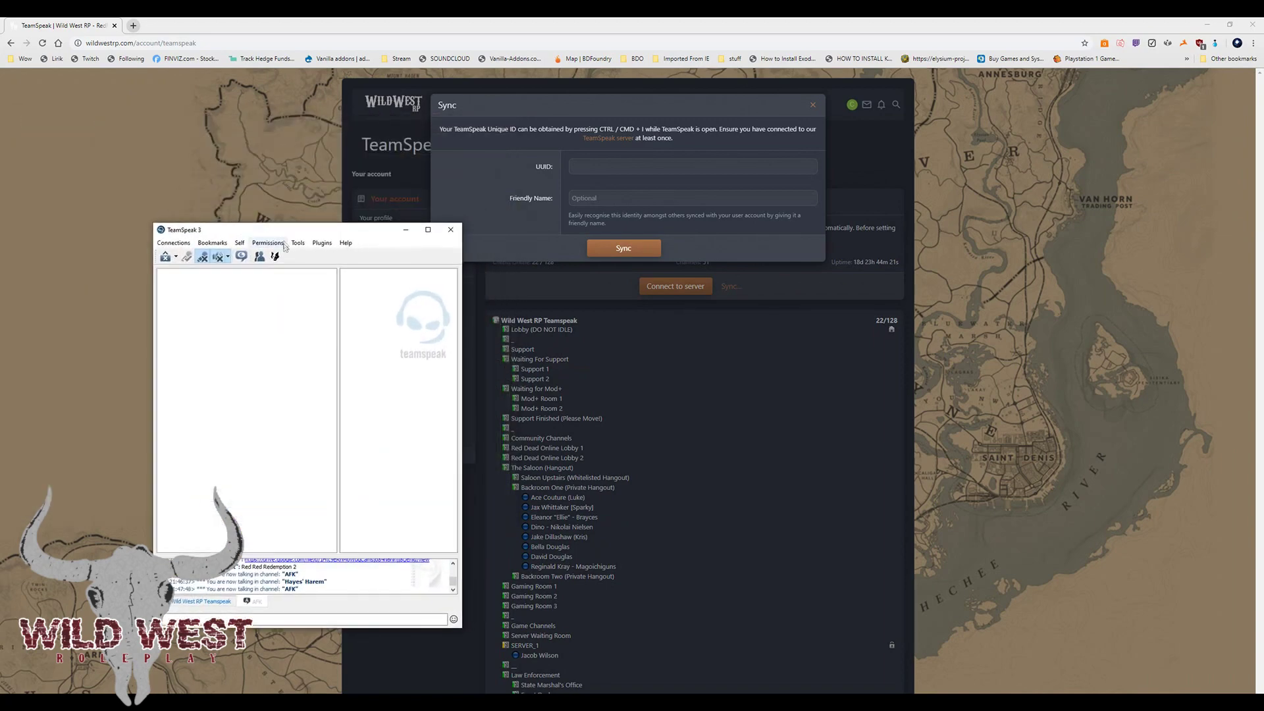
Copy the Unique ID from TeamSpeak's Identities window into the forum's UUID field.
left_click(298, 243)
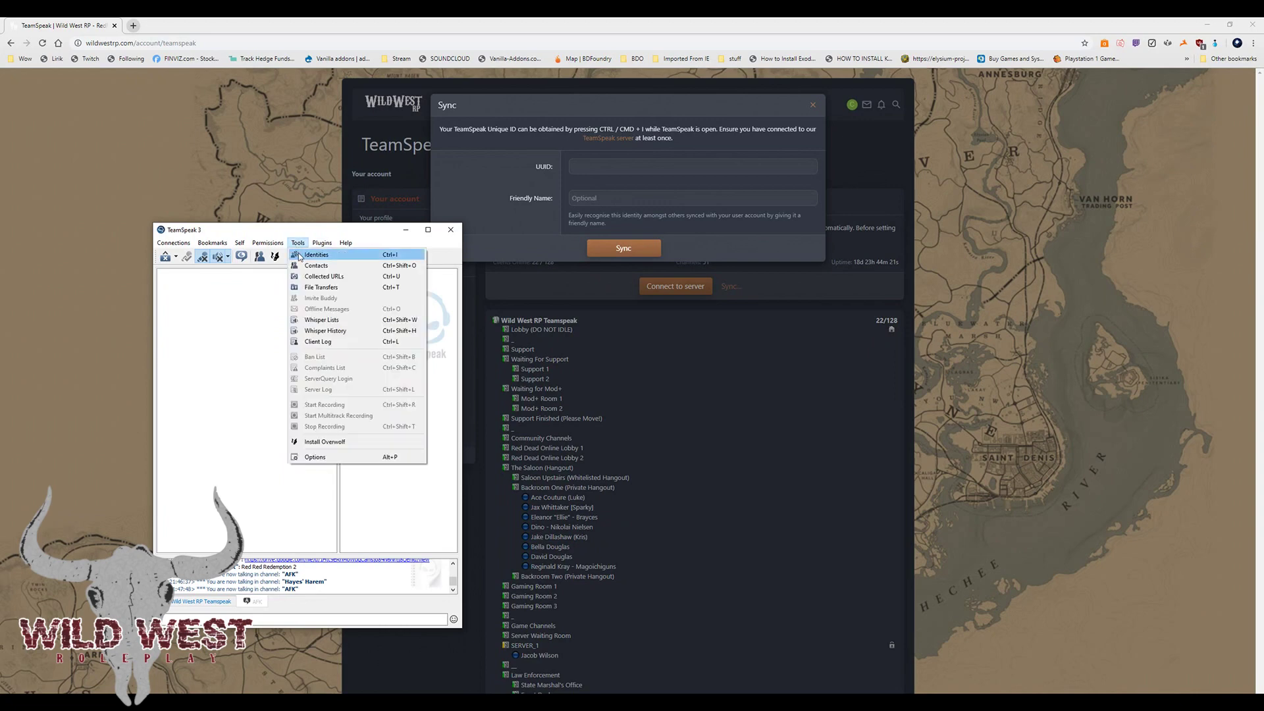
left_click(300, 255)
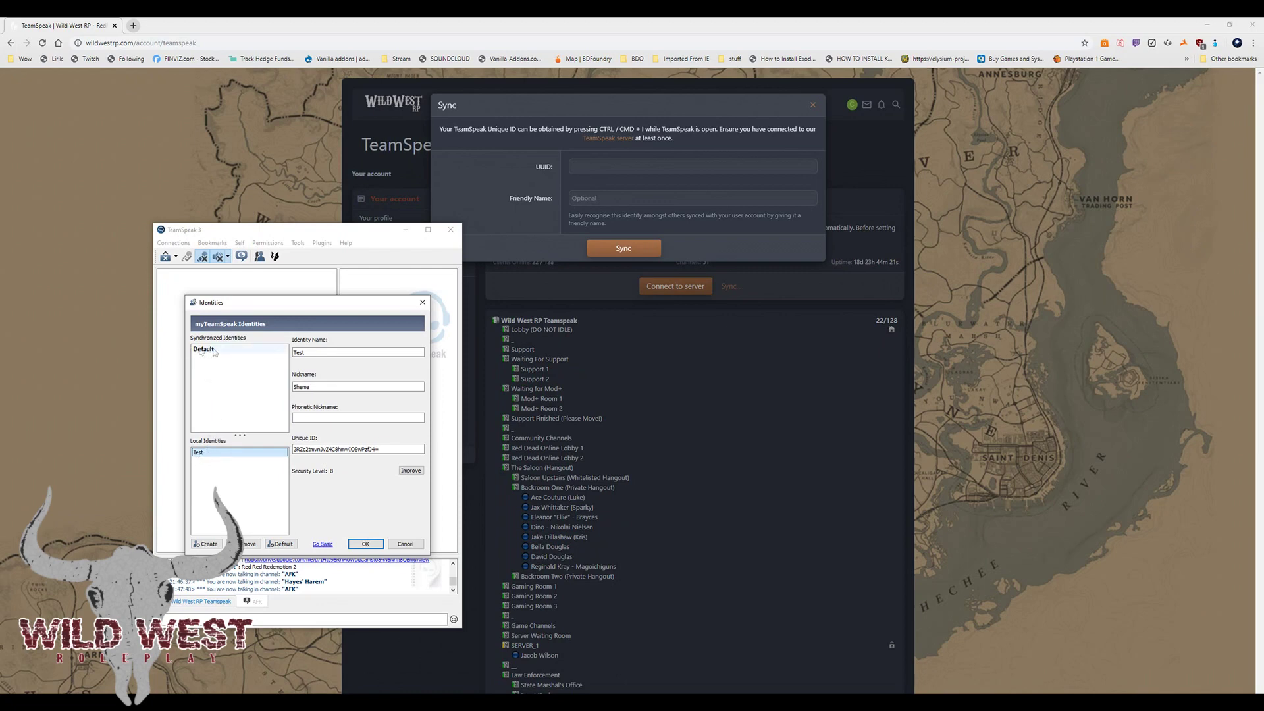
left_click(390, 450)
left_click_drag(390, 450, 290, 454)
key("ctrl+c")
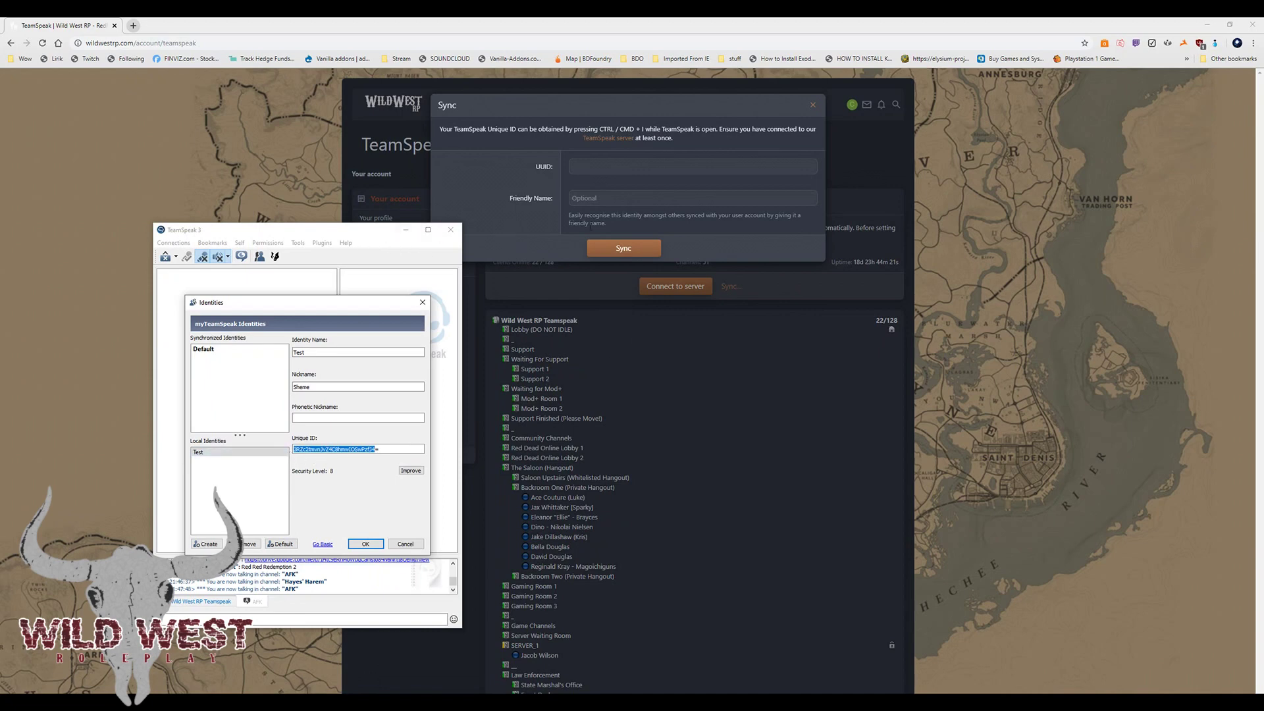
left_click(621, 168)
key("ctrl+v")
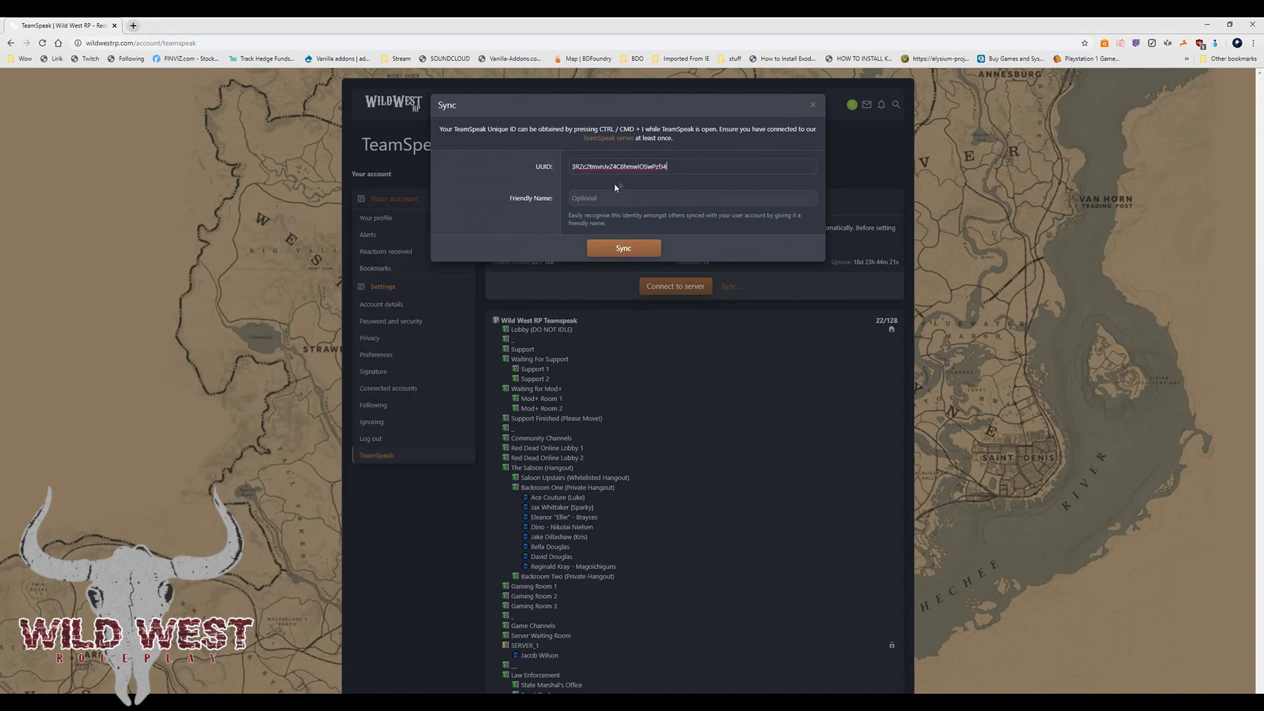
Enter the user's friendly name and submit Sync; the site reports the Unique ID wasn't found.
left_click(594, 199)
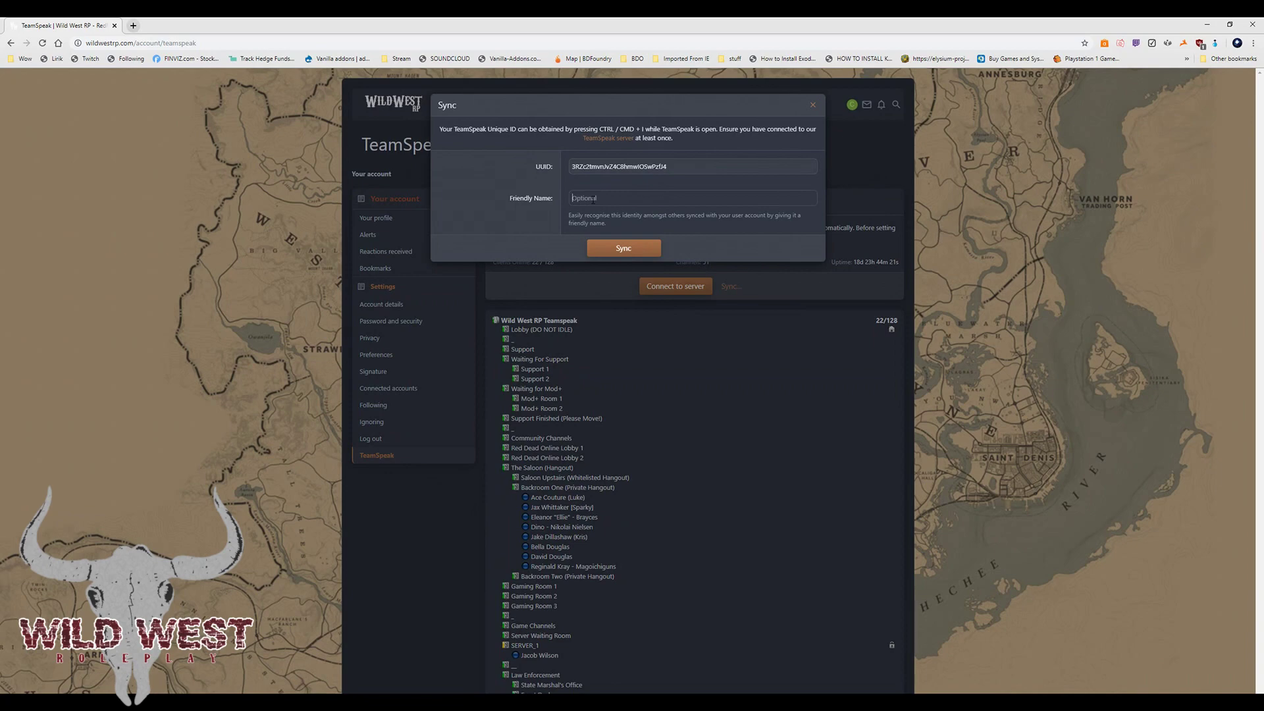
type("Chad")
left_click(626, 254)
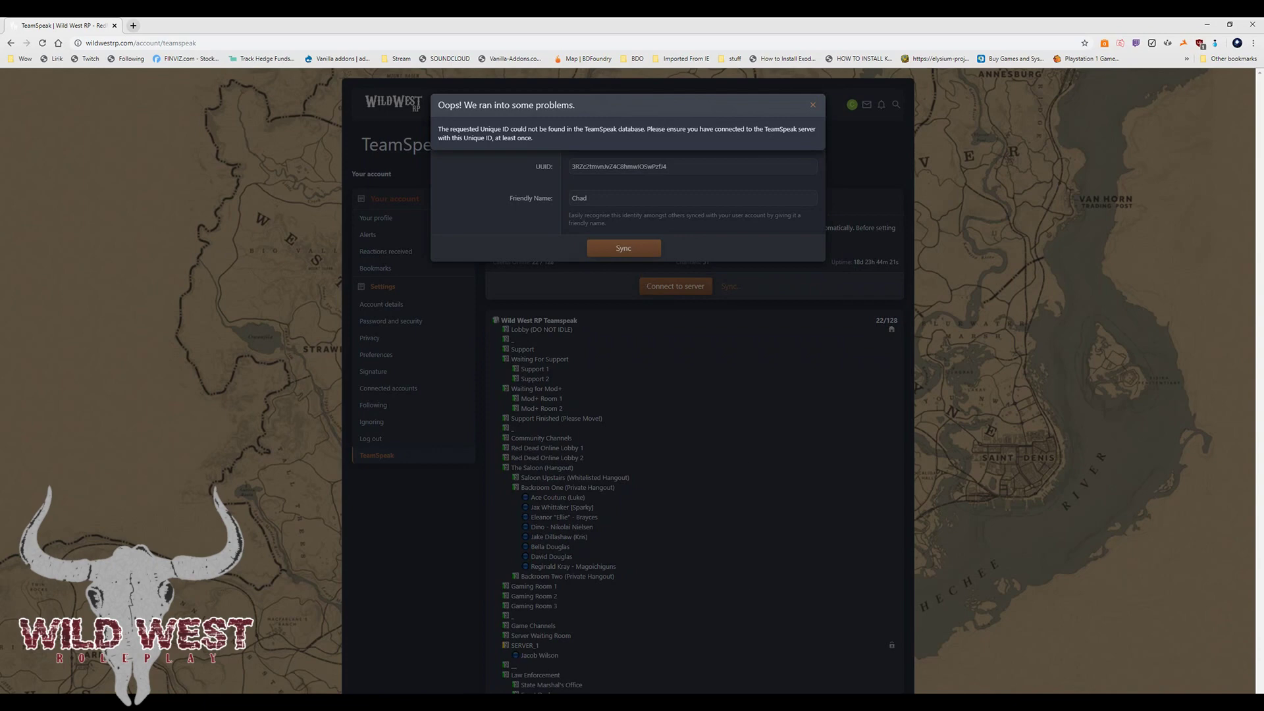
key("alt+Tab")
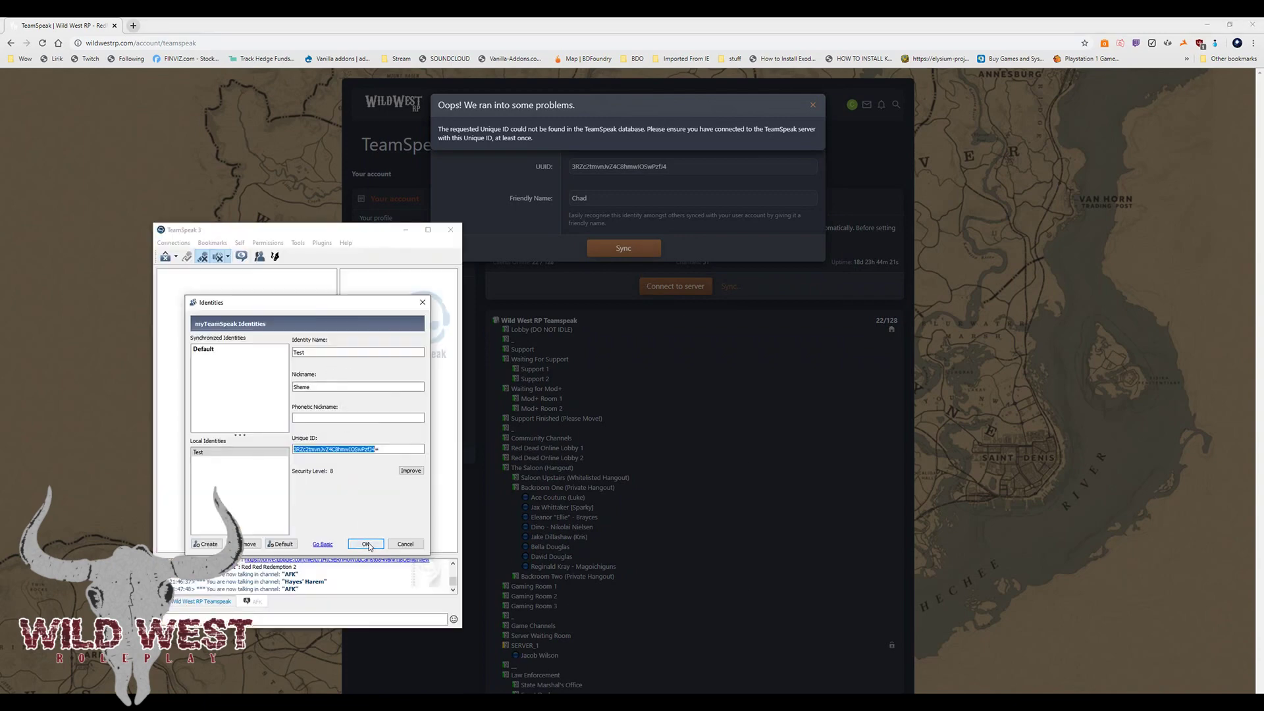
Close Identities and start a new server connection using the Test identity.
left_click(366, 544)
left_click(173, 242)
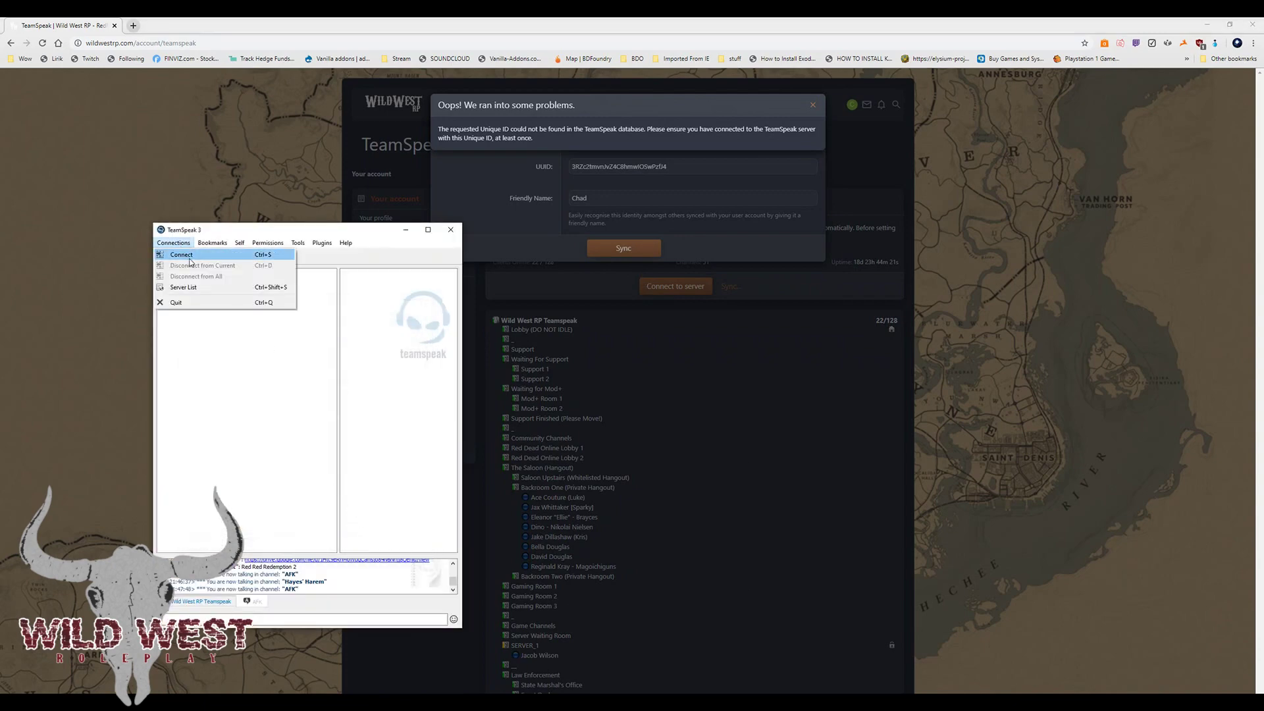
left_click(189, 256)
left_click(392, 422)
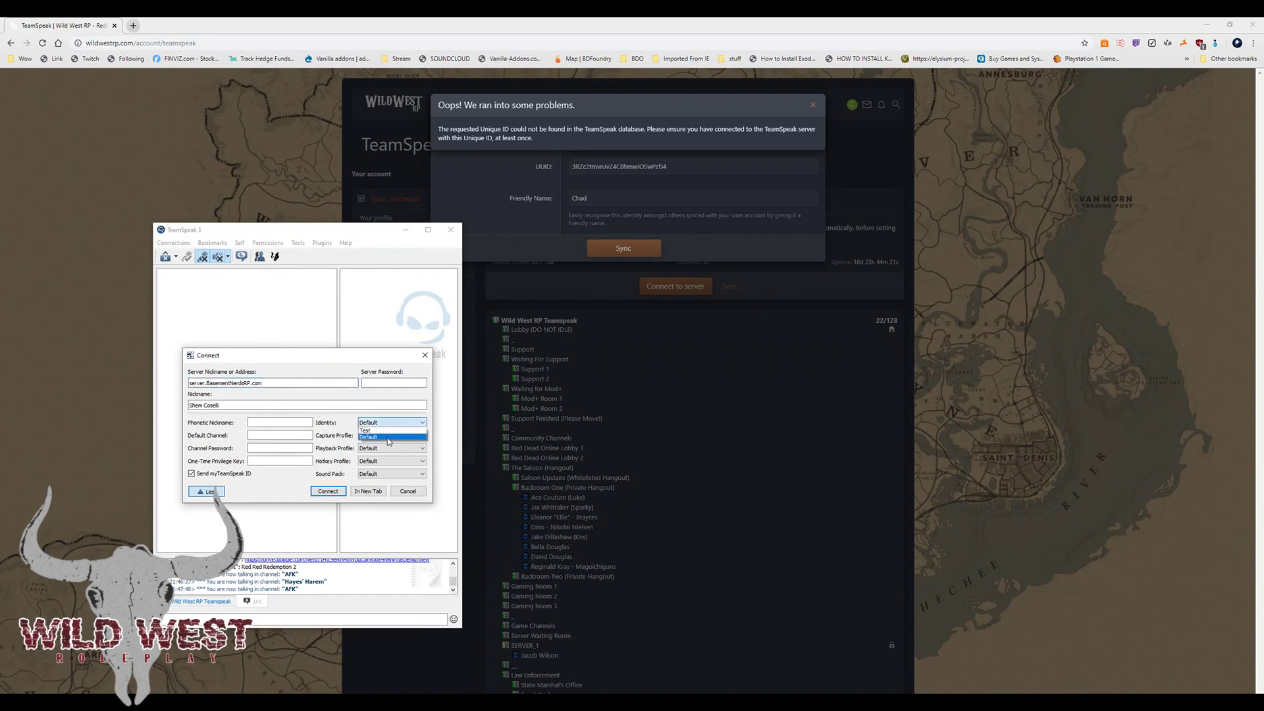
left_click(366, 430)
Connect to server address ts.wildwestrp with a replaced nickname.
triple_click(224, 383)
key("BackSpace")
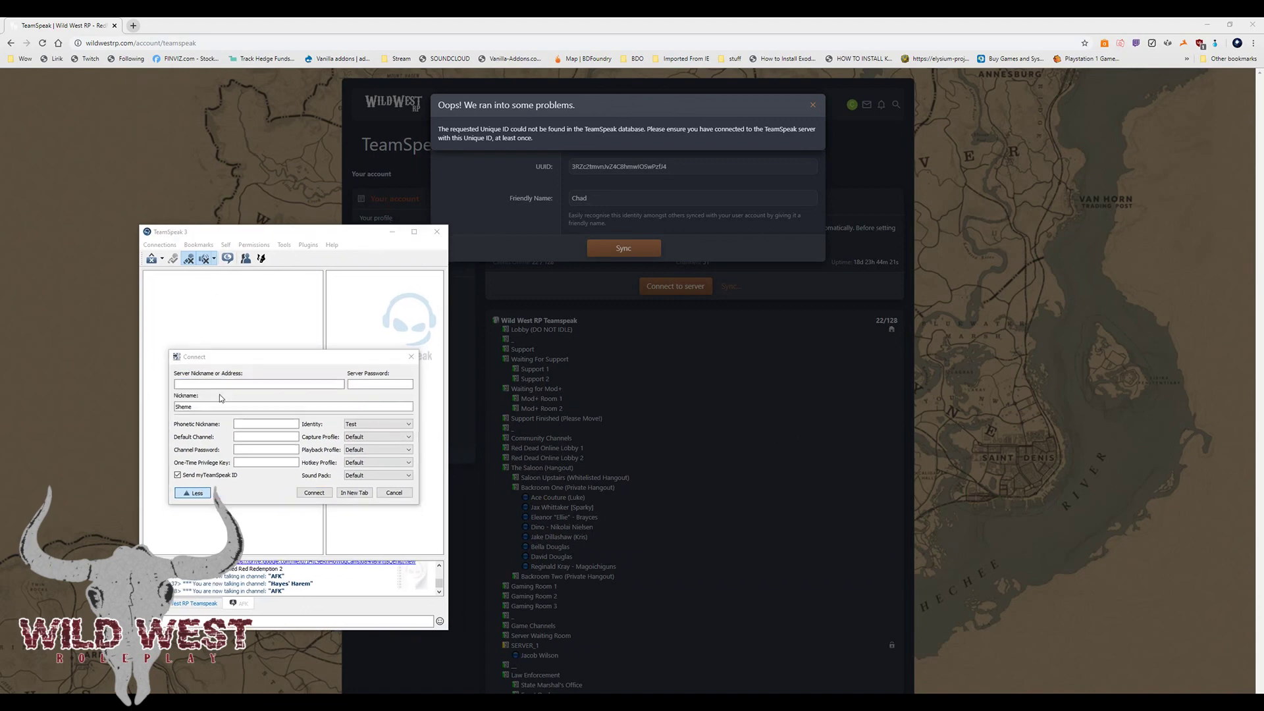
left_click(221, 385)
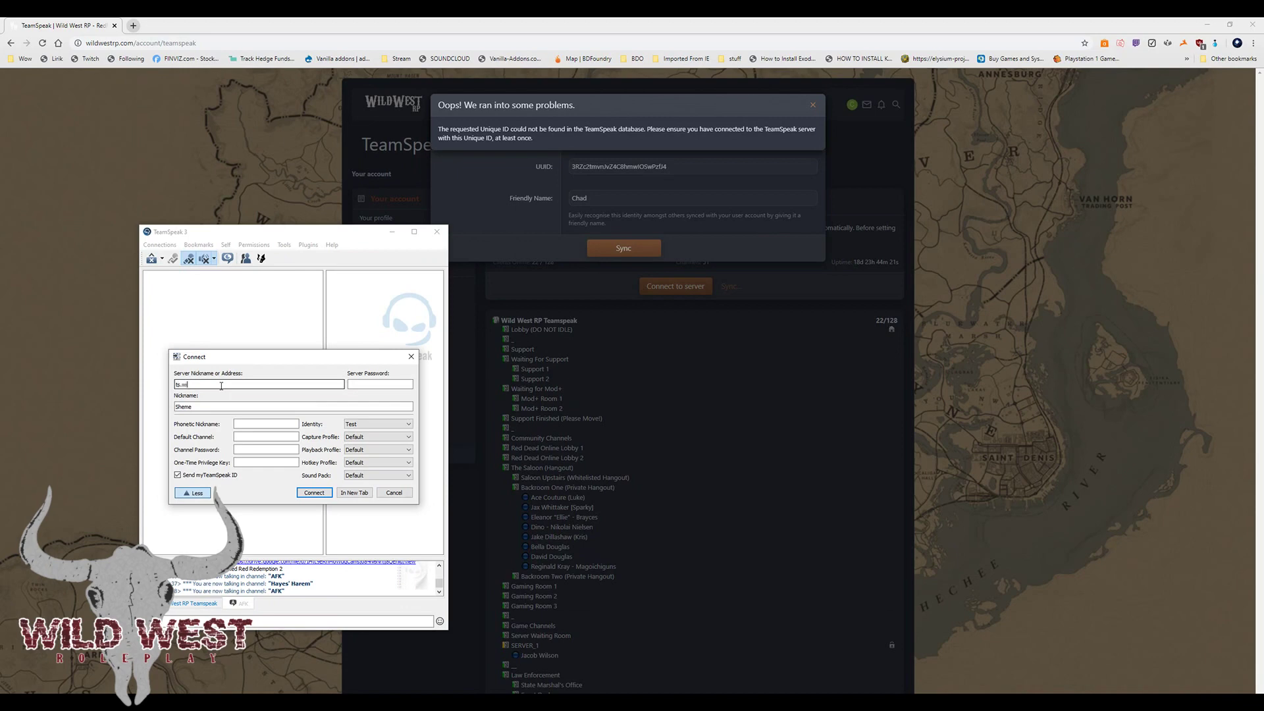
type("ts.wildwestrp.com")
left_click(380, 385)
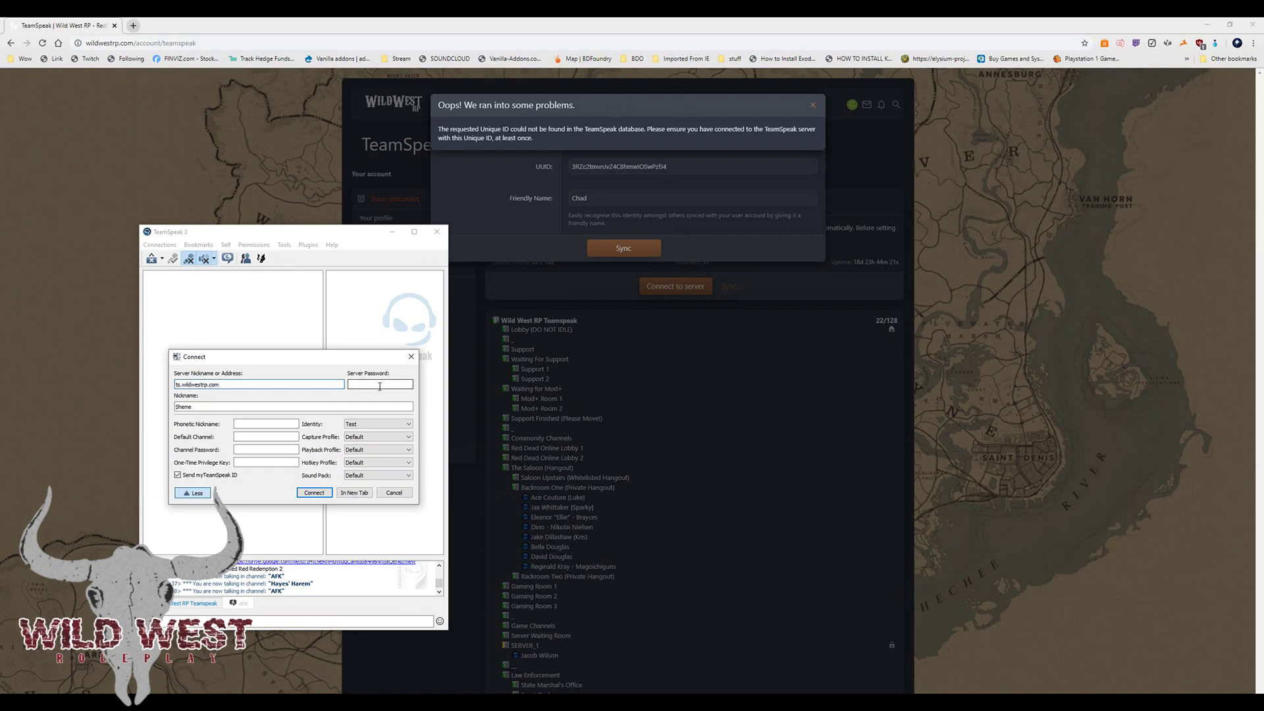
left_click(220, 406)
left_click_drag(220, 407, 126, 413)
type("Chad")
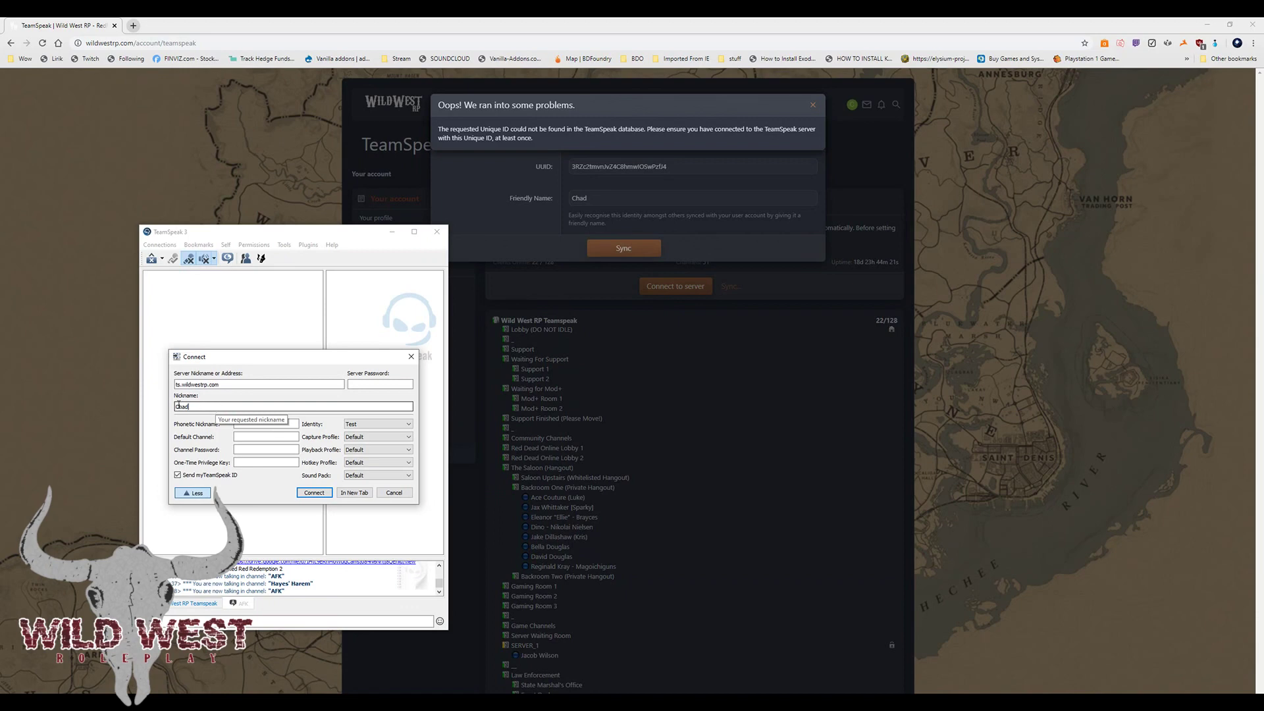
left_click(327, 495)
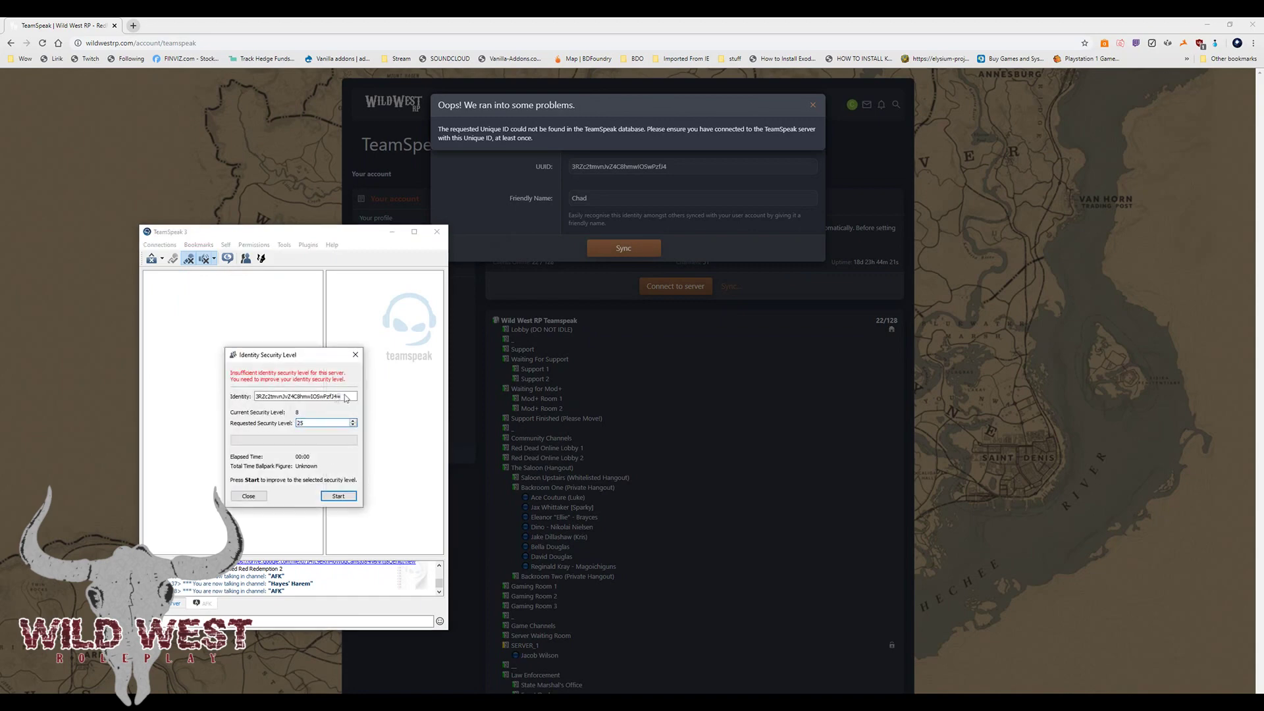
Copy the identity and raise its security level to 25 so the client joins the Lobby.
left_click_drag(347, 399, 245, 397)
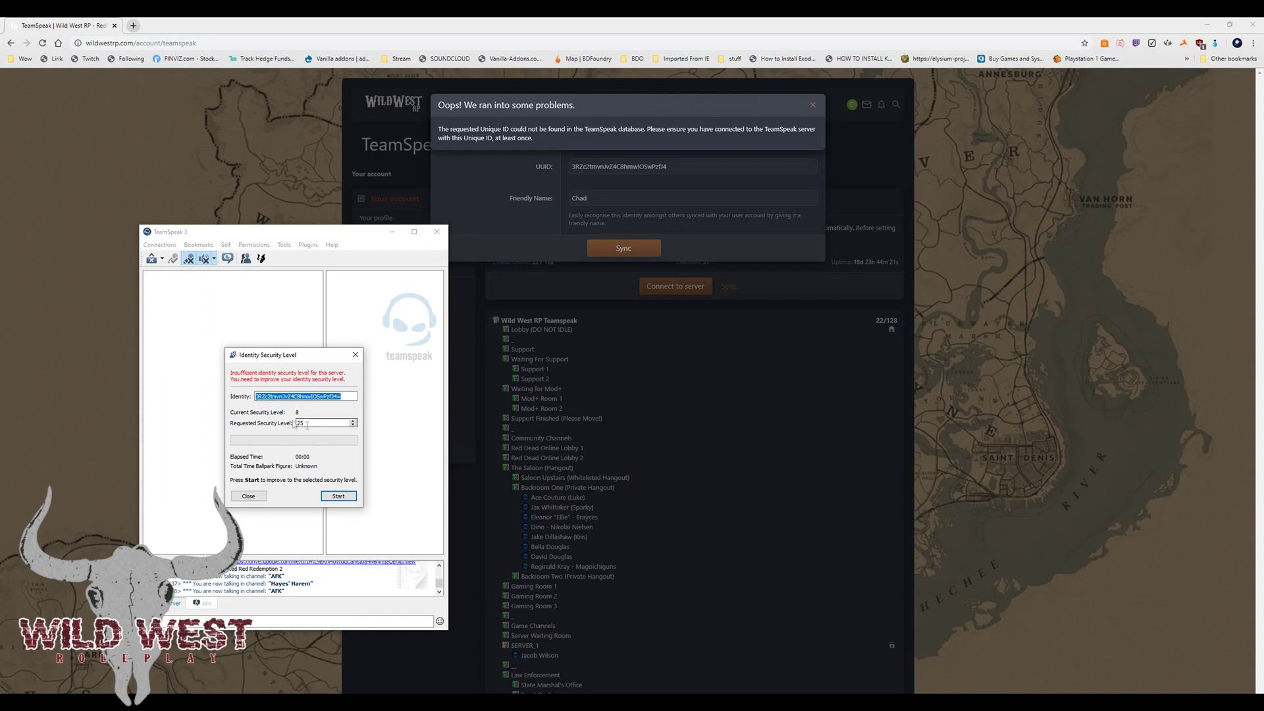
left_click(330, 498)
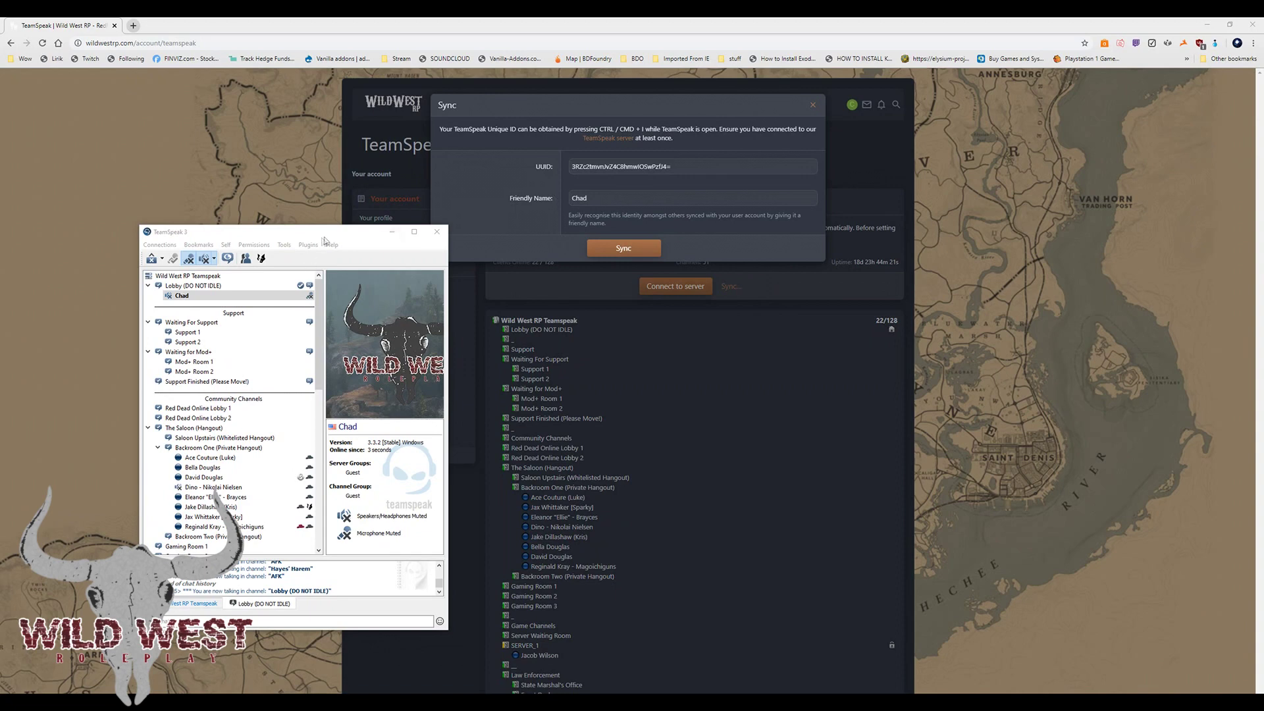
Resubmit the forum's Sync form so the account shows linked to the TeamSpeak identity.
left_click(391, 248)
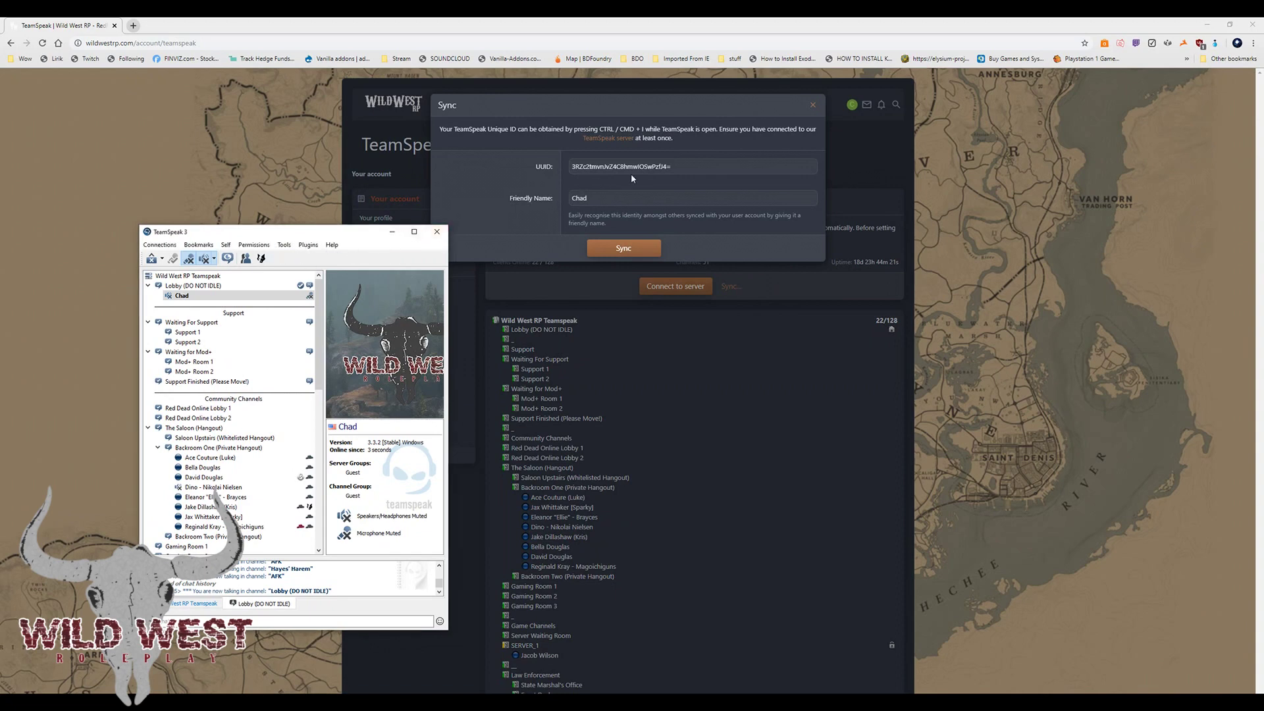
left_click(667, 170)
left_click(623, 248)
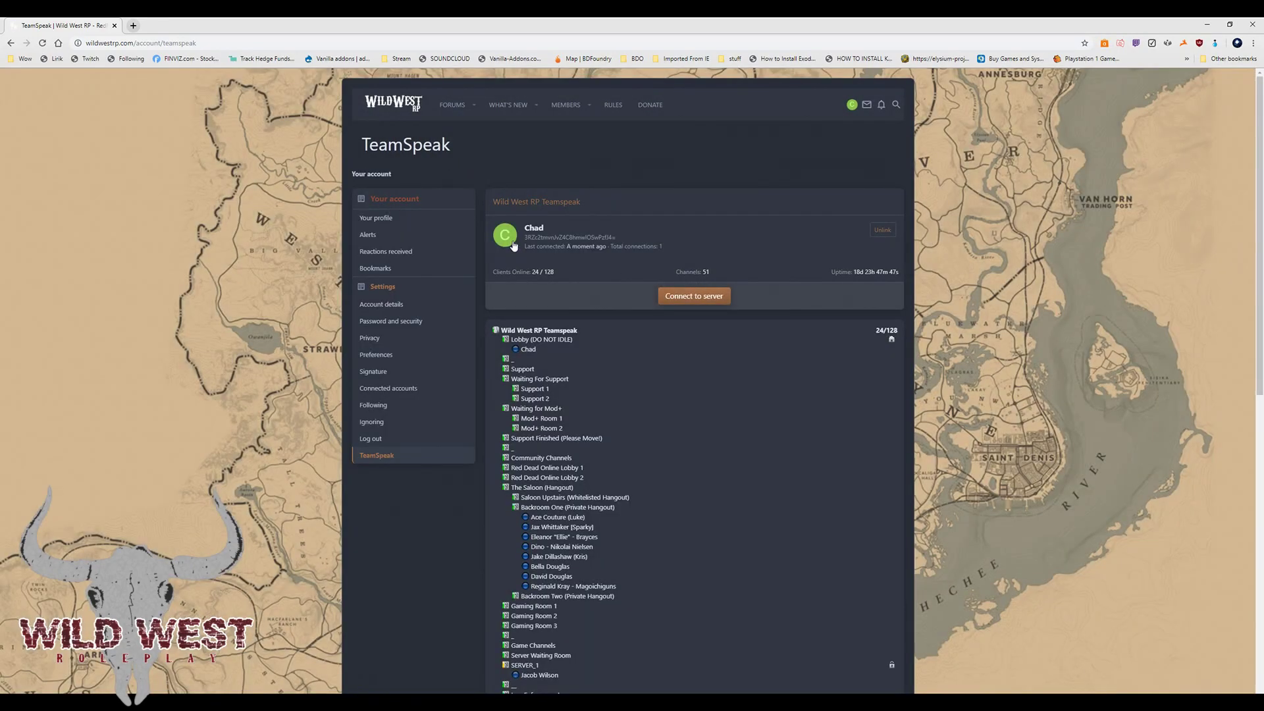
Browse the channel tree, briefly joining Waiting for Mod+ and Waiting For Support.
key("alt+Tab")
scroll(279, 414, "down", 12)
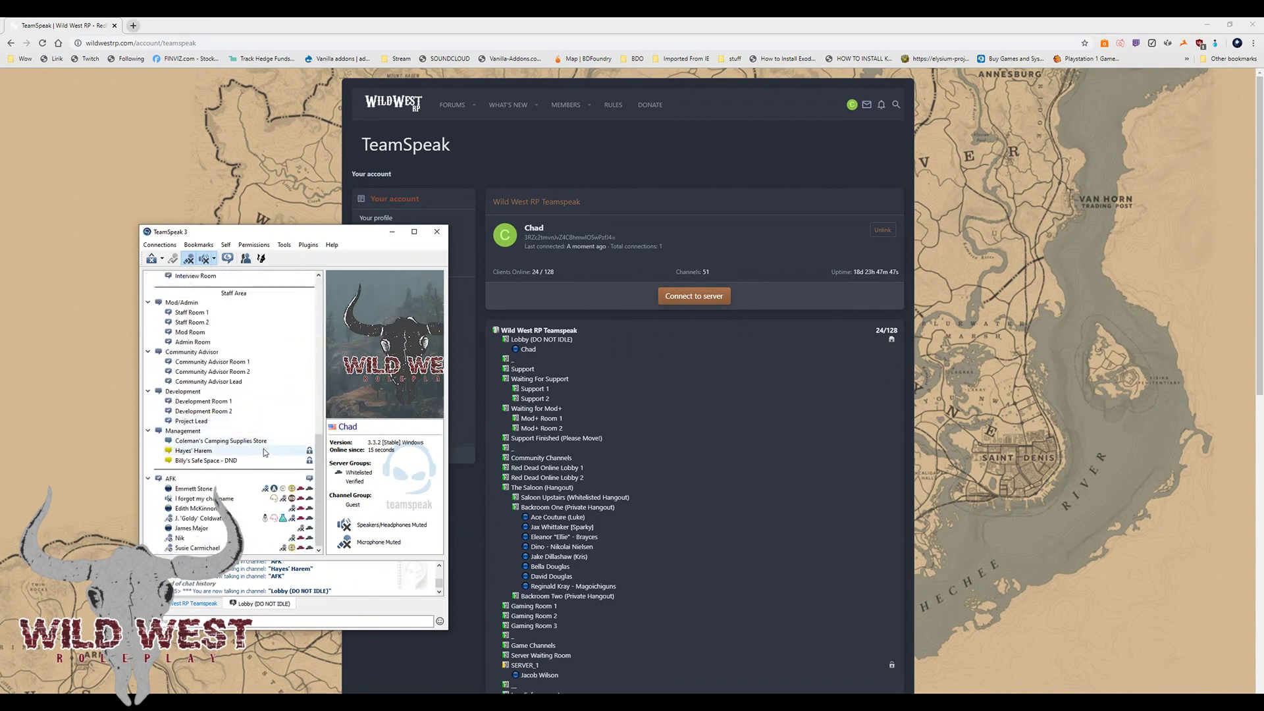
scroll(265, 450, "up", 12)
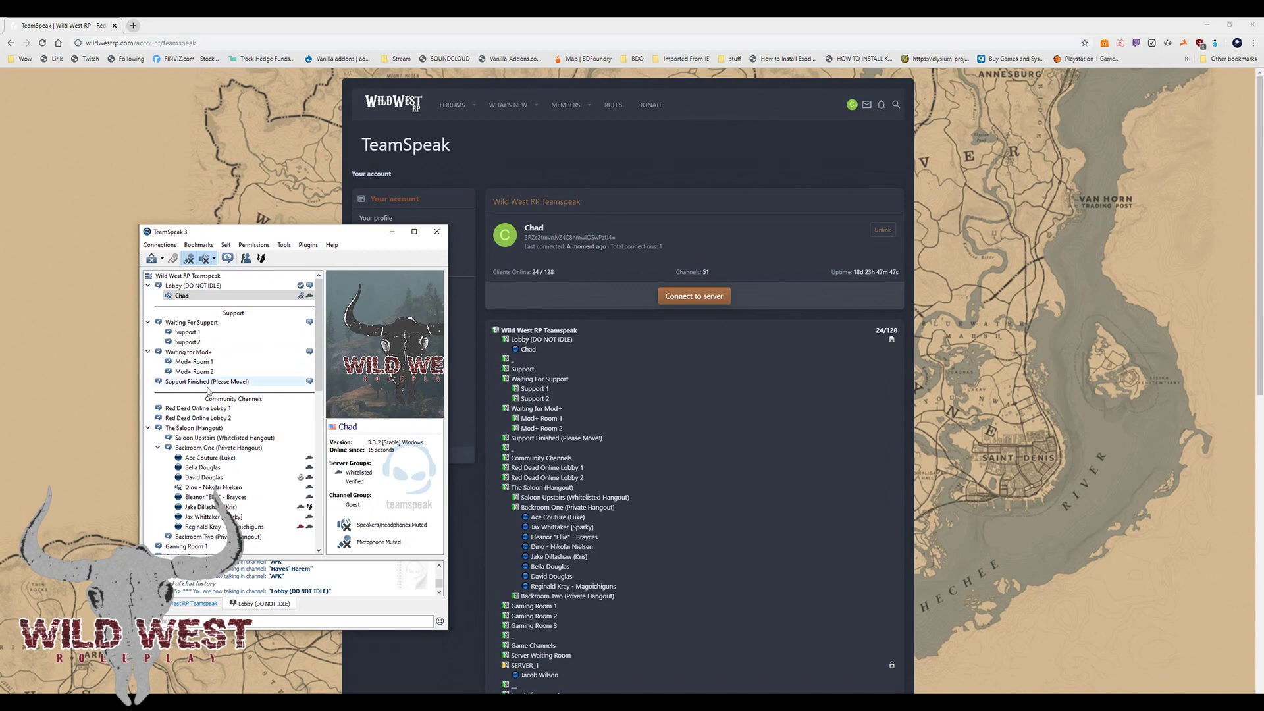
left_click(213, 363)
double_click(198, 342)
left_click(204, 370)
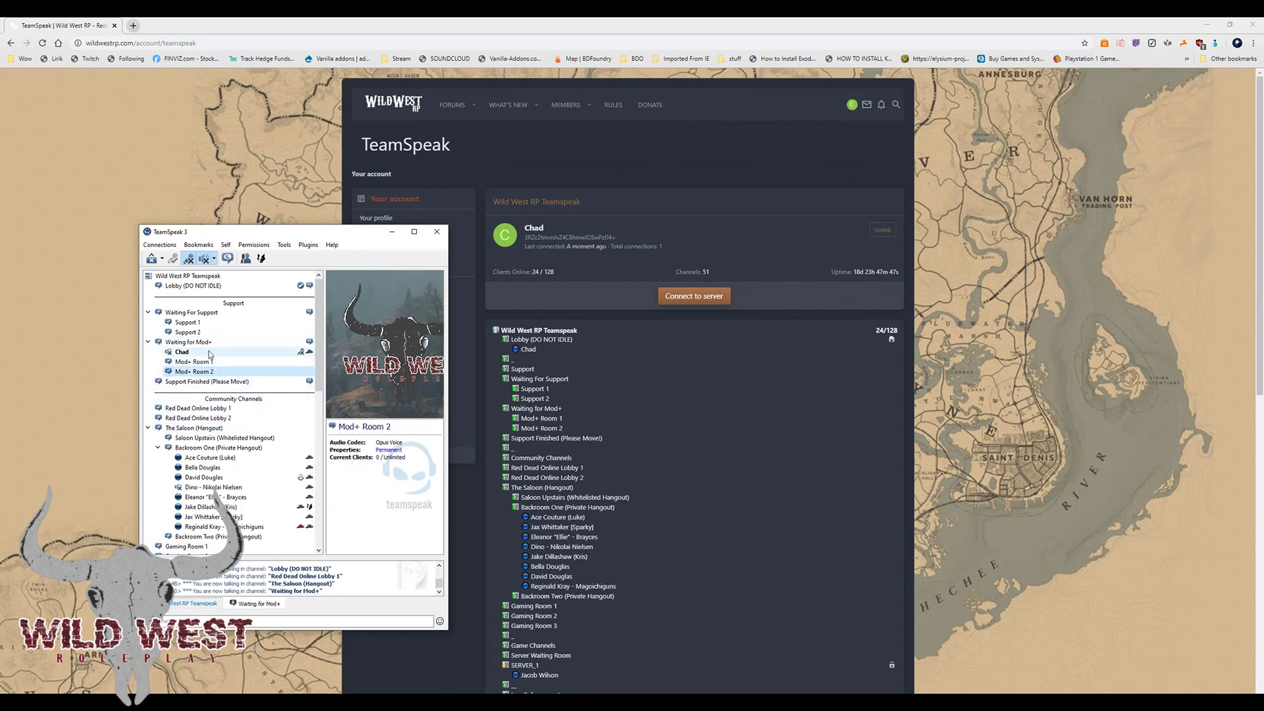
double_click(191, 312)
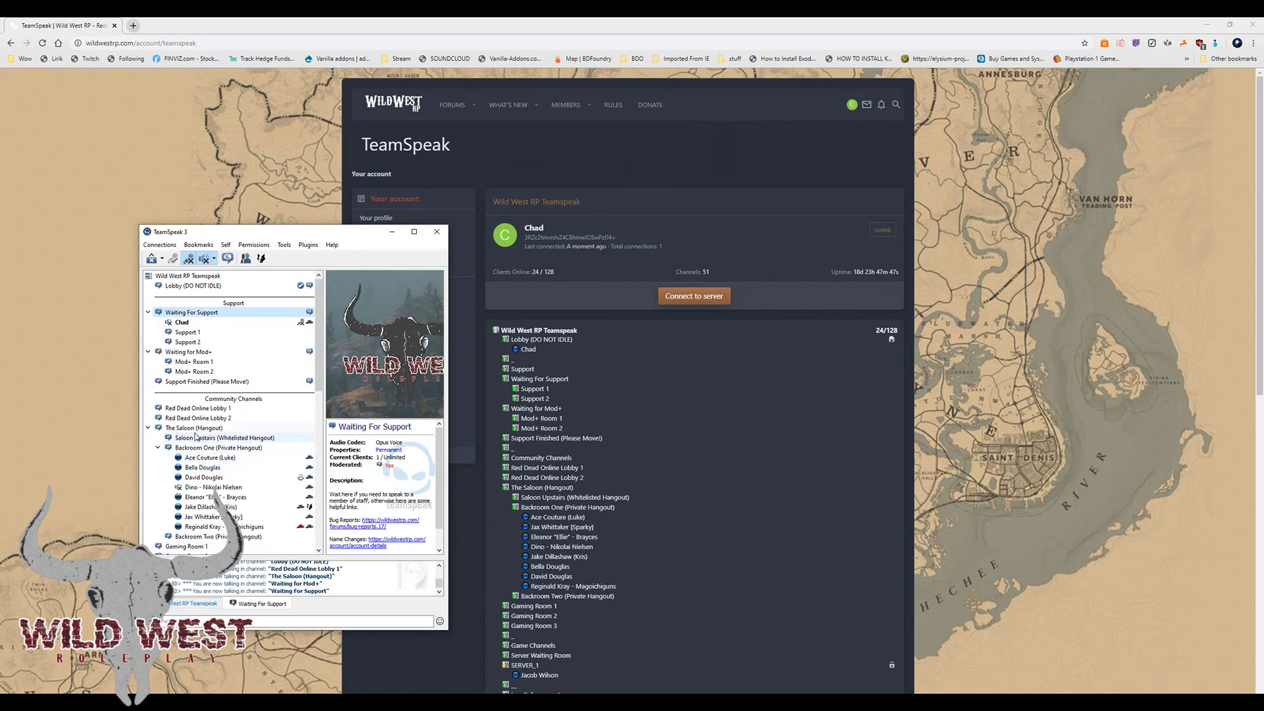
Scroll down to Game Channels and join the Server Waiting Room channel.
scroll(204, 434, "down", 4)
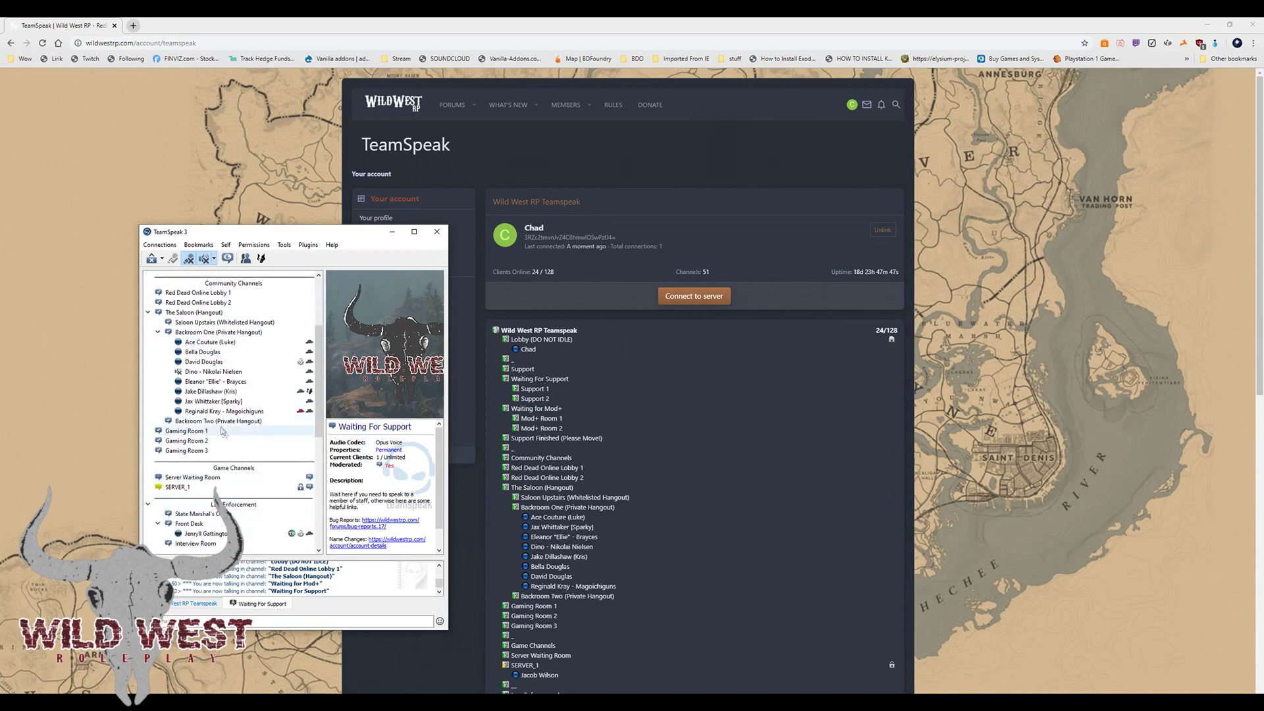
scroll(222, 431, "down", 3)
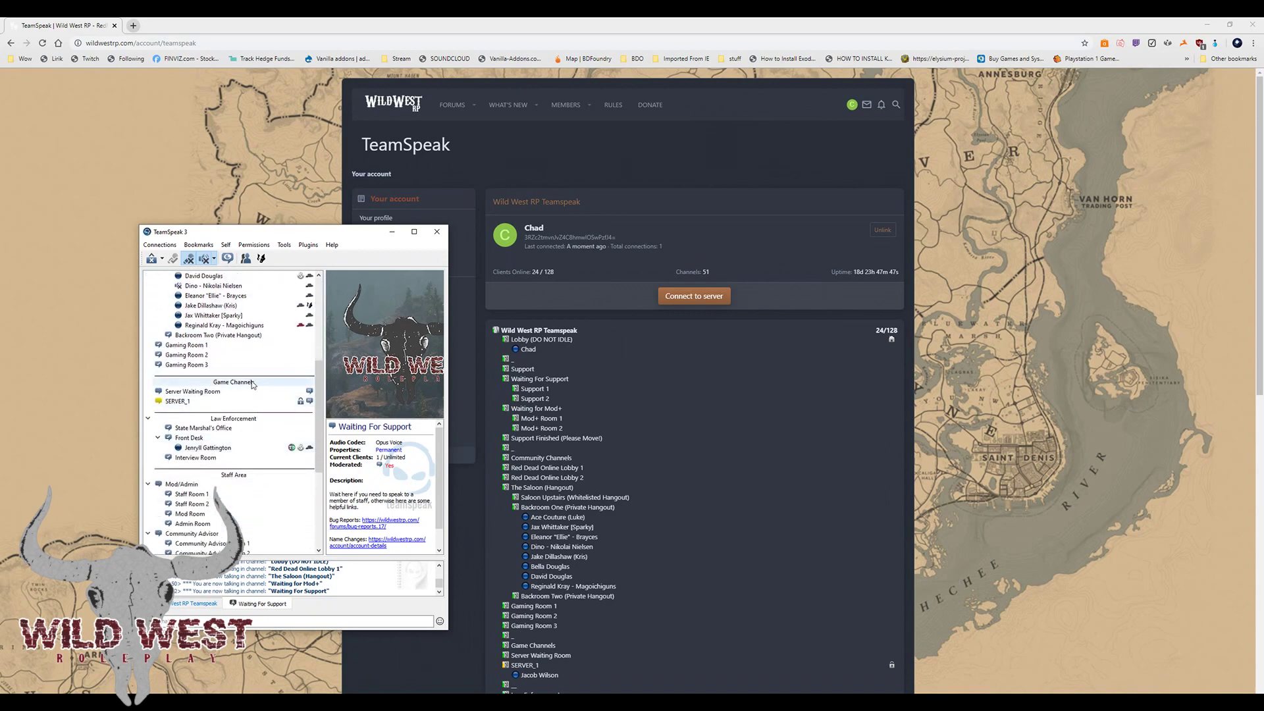
double_click(192, 392)
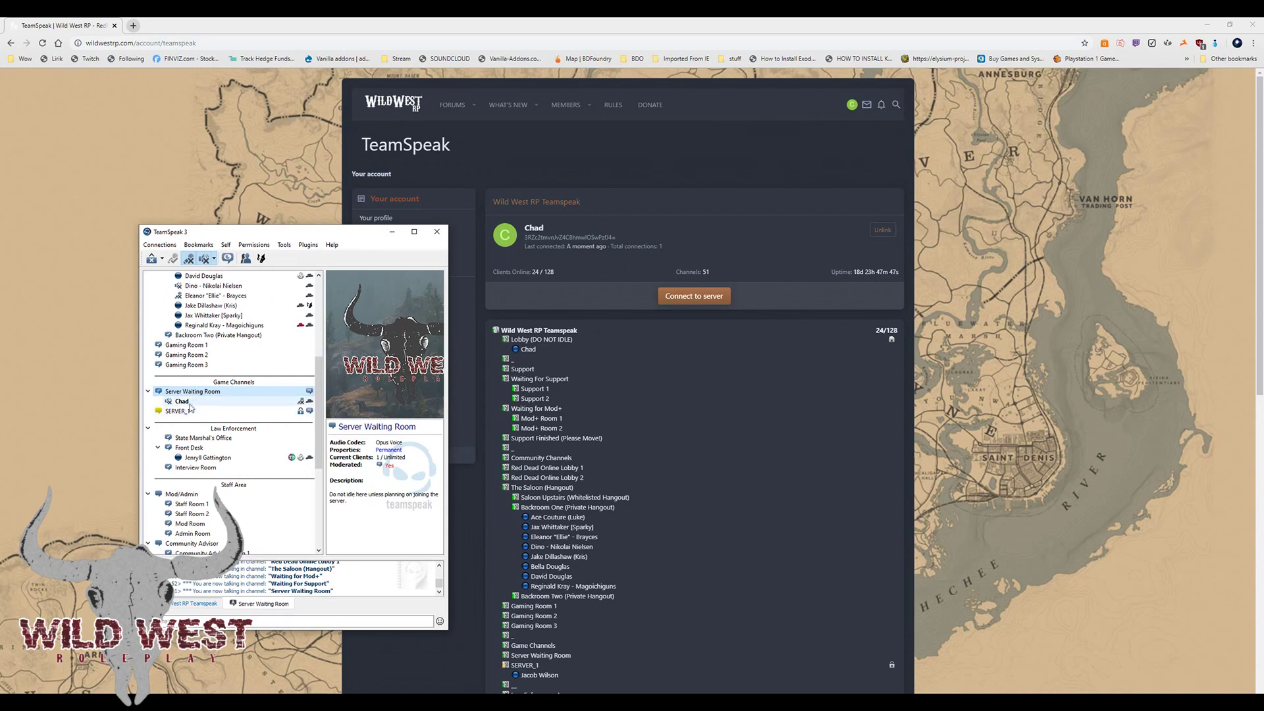
mouse_move(186, 416)
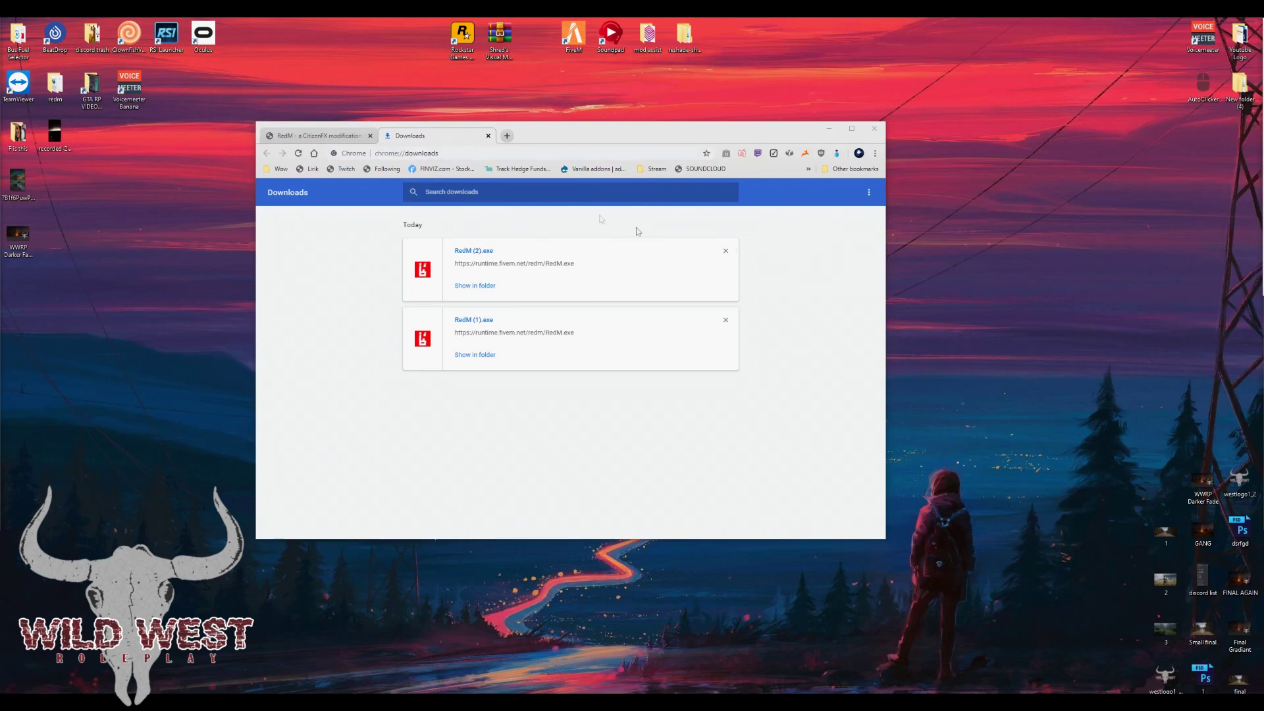
Run the RedM (2).exe installer and keep Chrome minimized while the RedM updater runs.
left_click(478, 255)
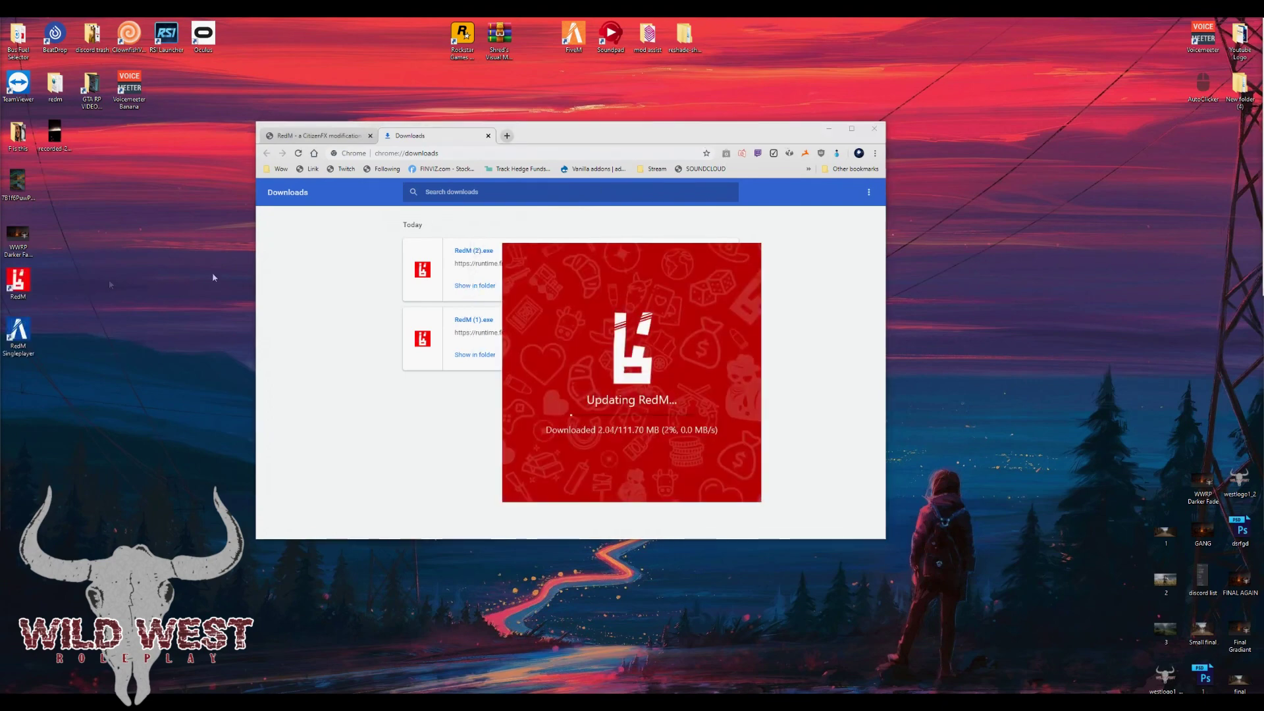
left_click(830, 129)
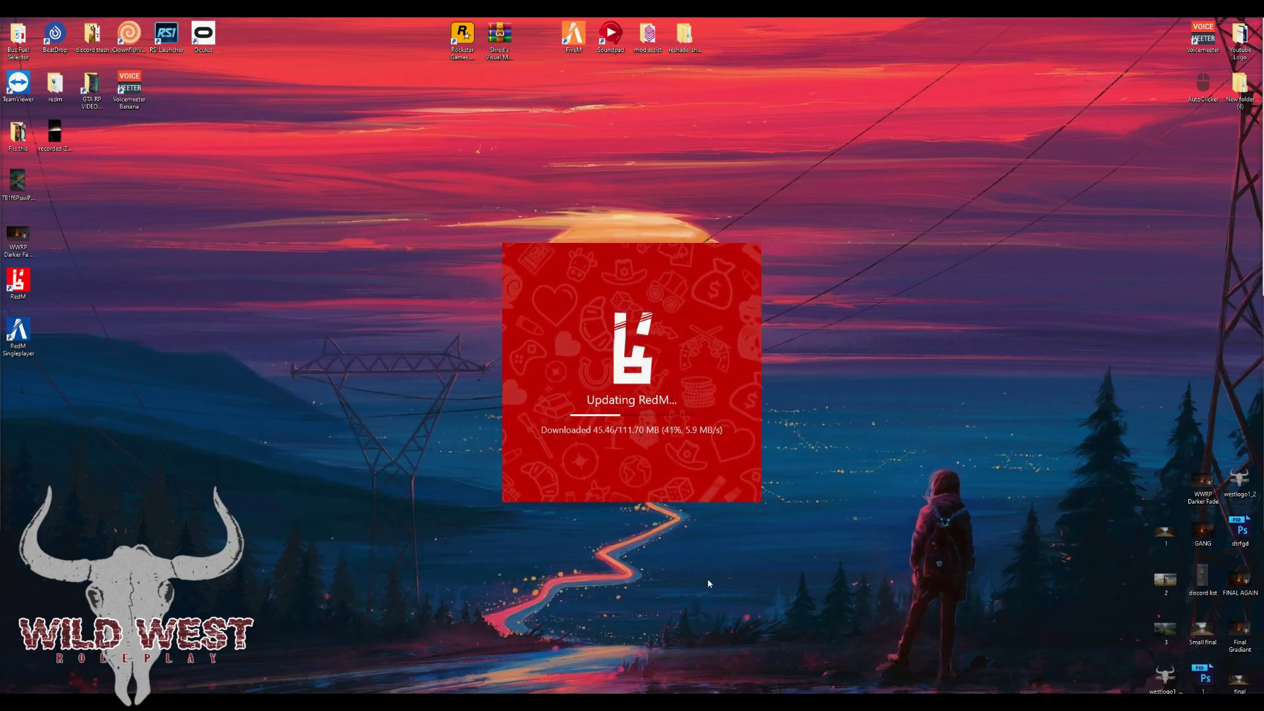
key("alt+Tab")
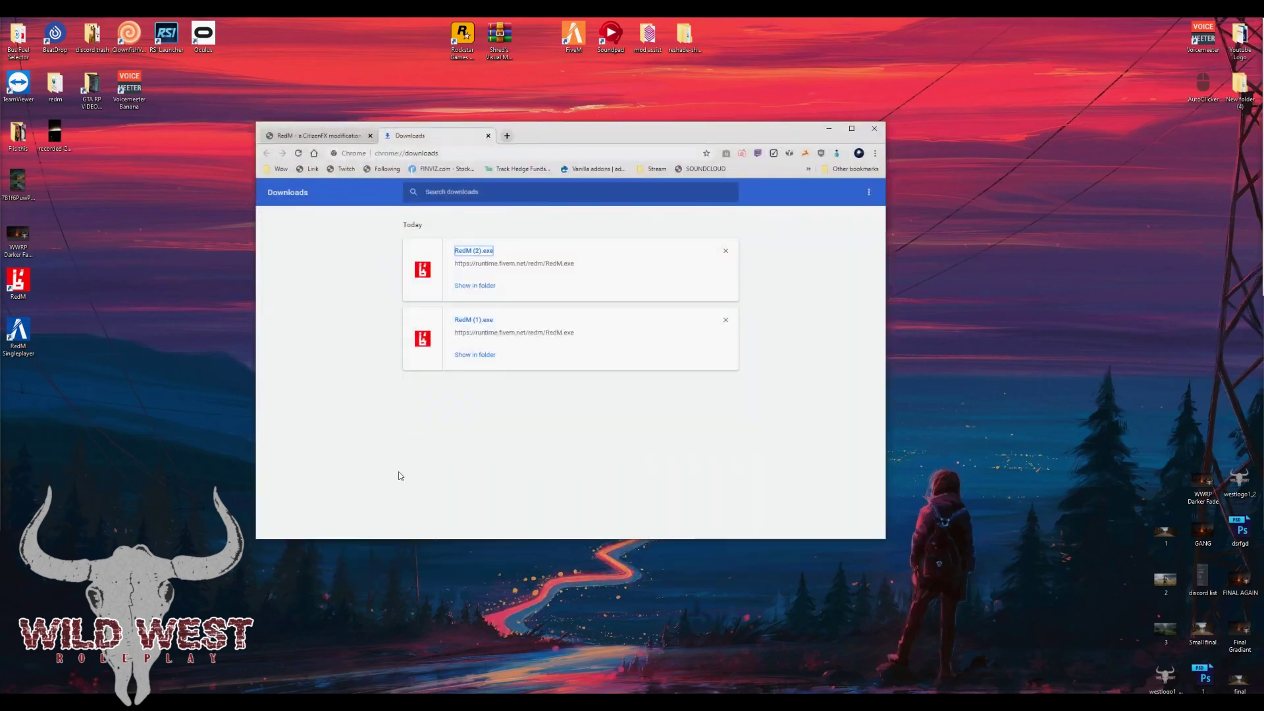
left_click(332, 130)
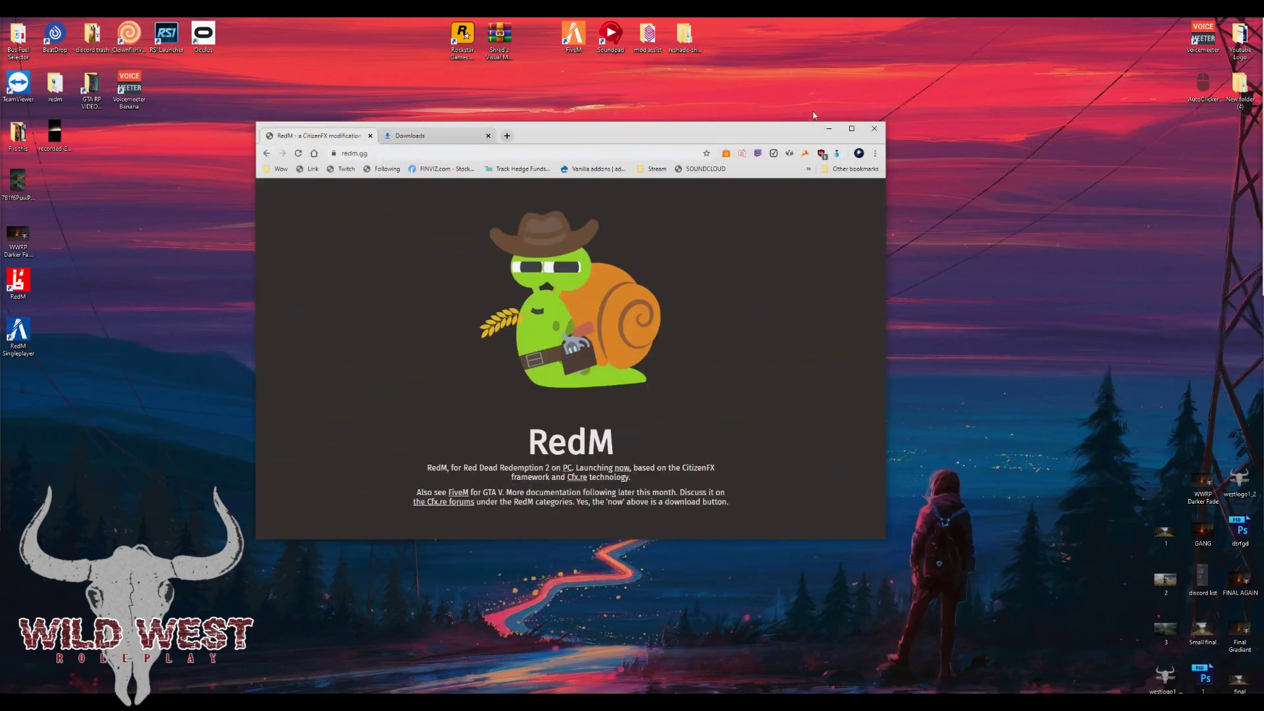
left_click(828, 128)
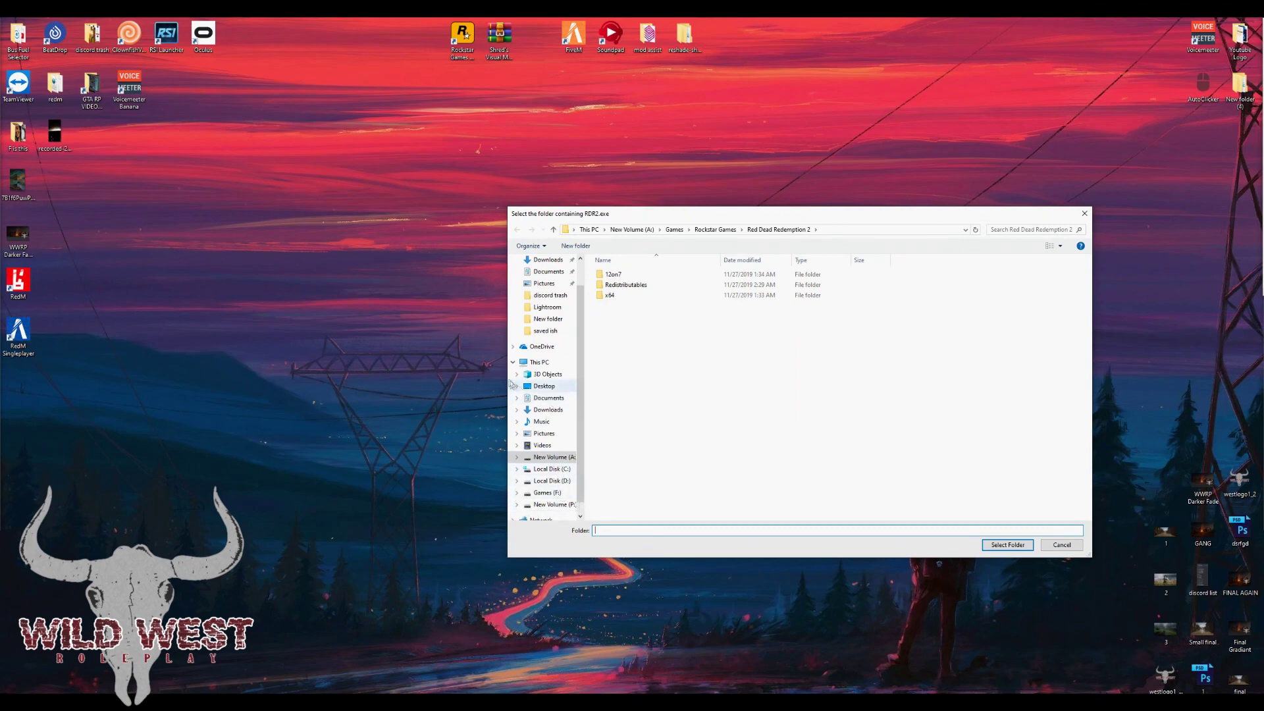
Widen the folder chooser and look in C:\Program Files (x86)\Rockstar Games, then back out.
left_click_drag(505, 372, 361, 368)
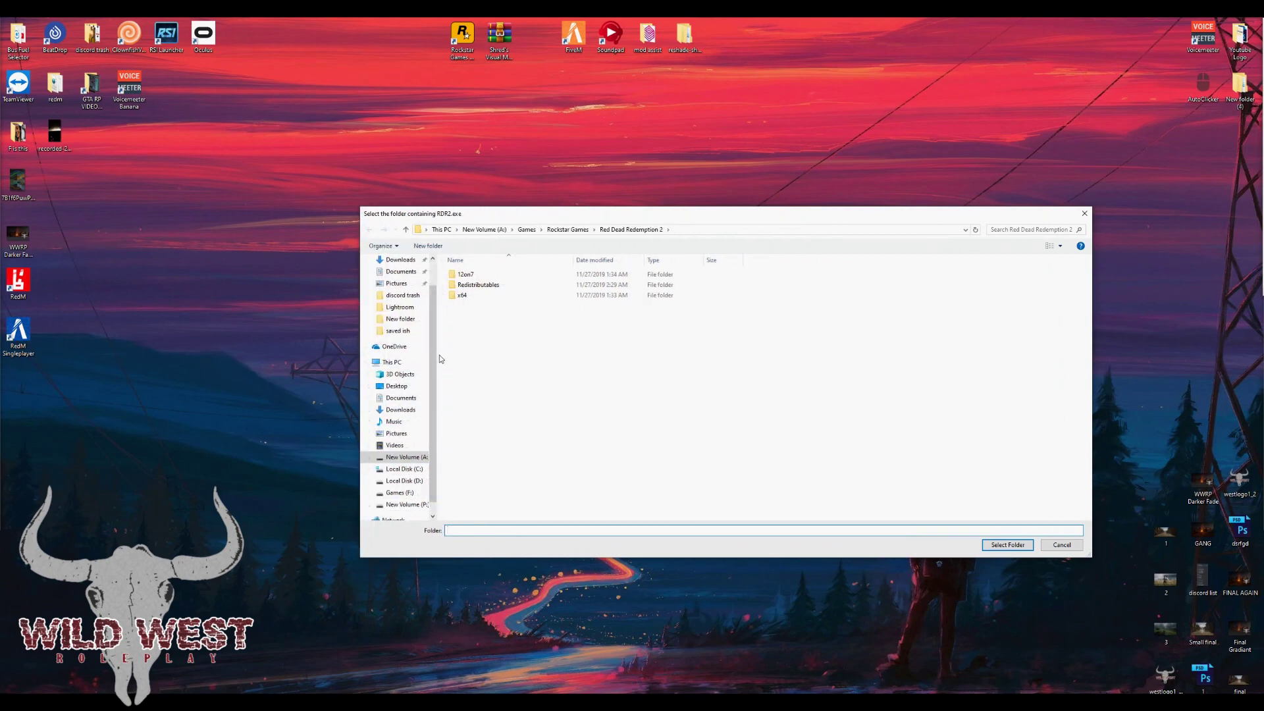
left_click_drag(438, 355, 468, 352)
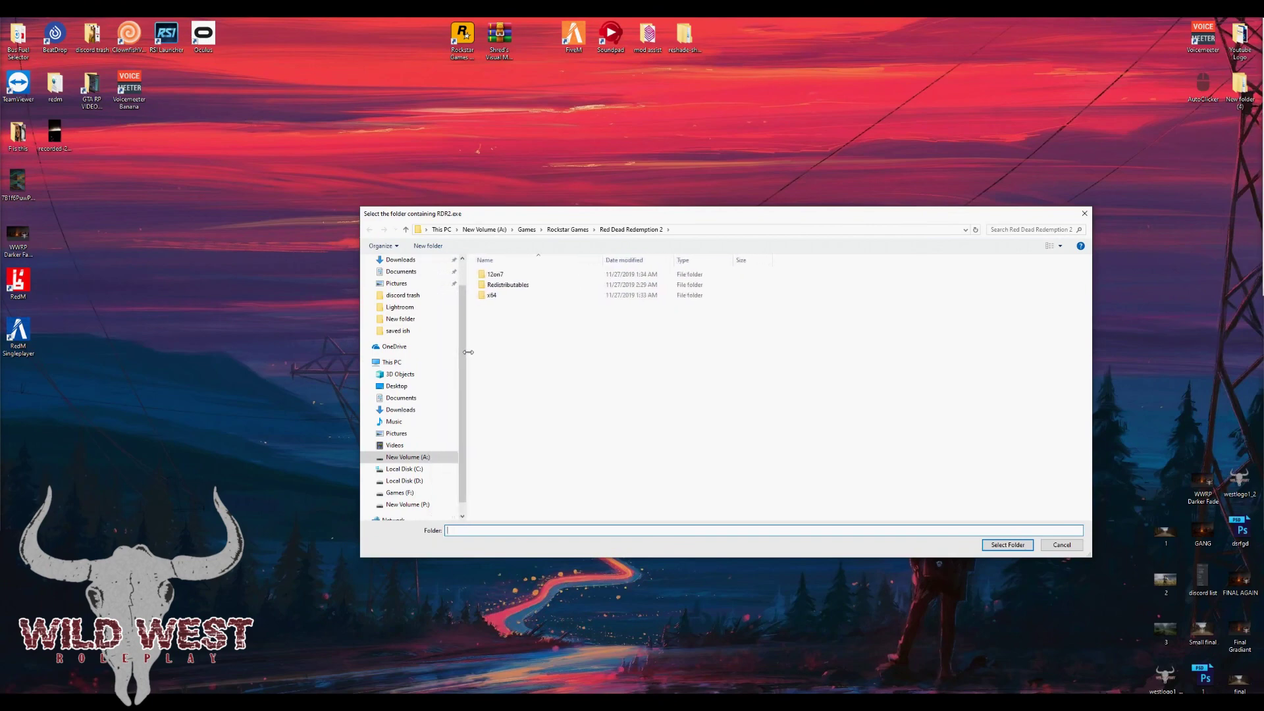
left_click(401, 470)
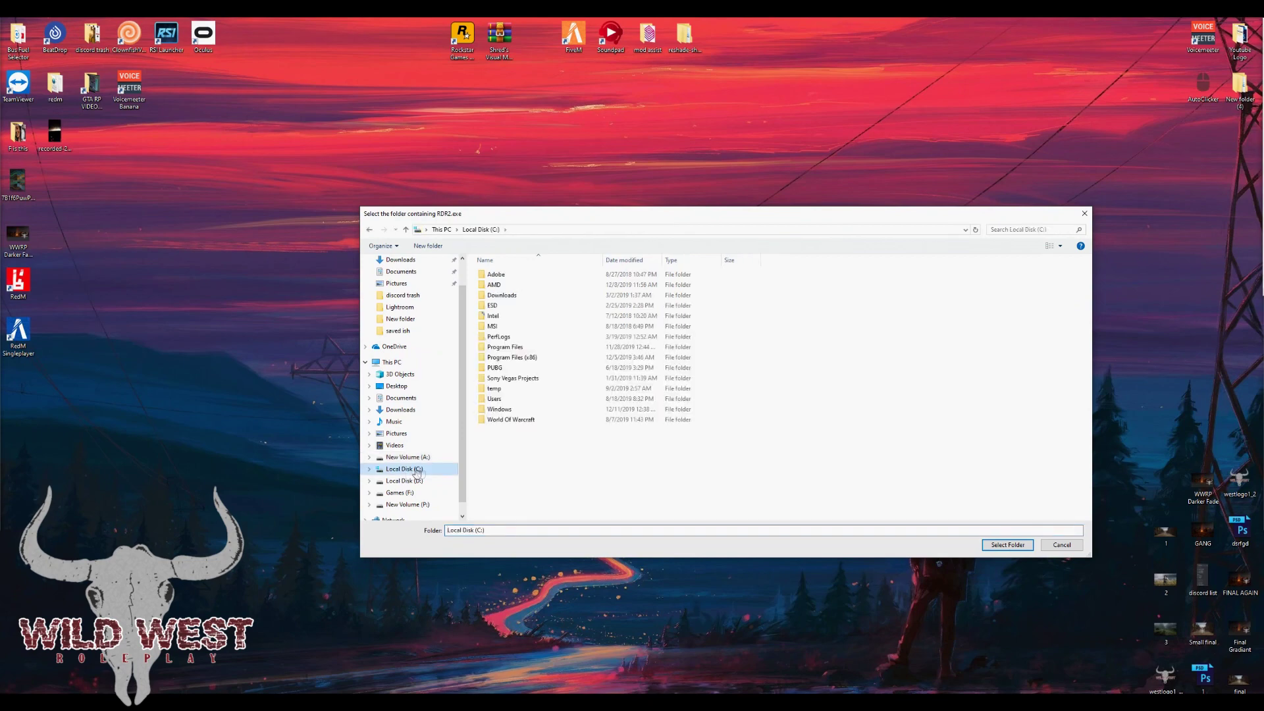
double_click(529, 360)
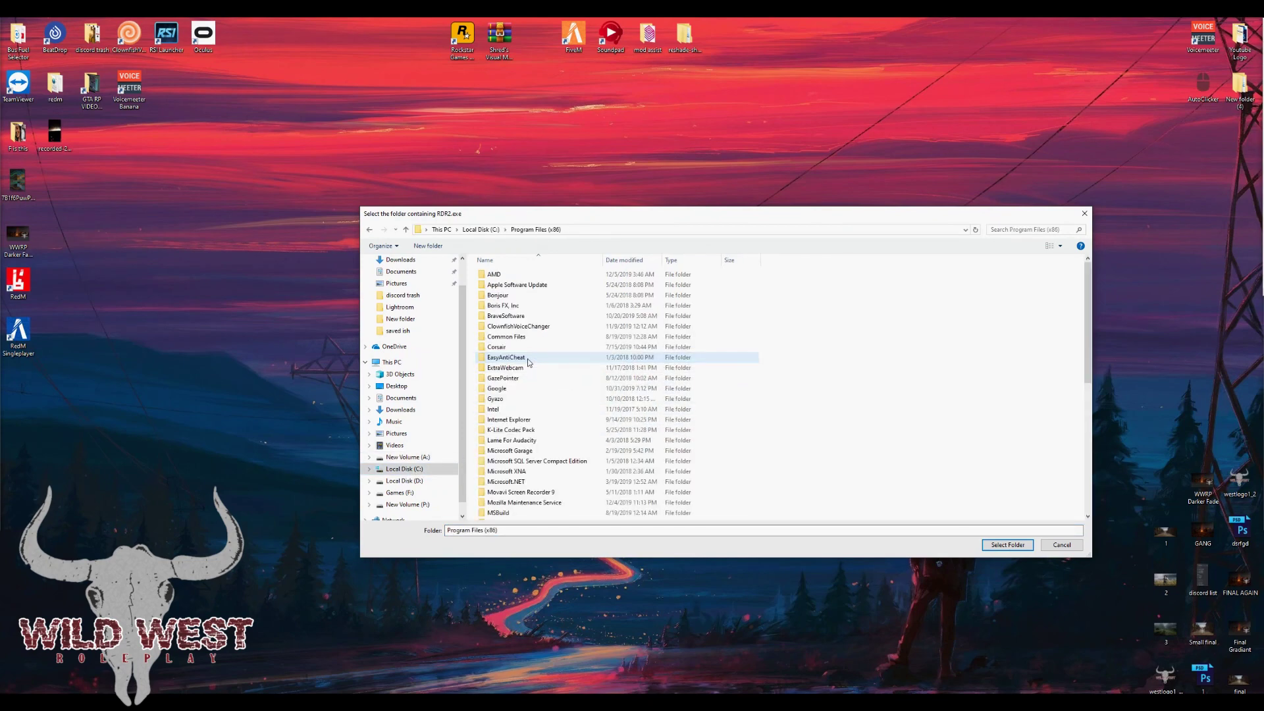
scroll(538, 329, "down", 10)
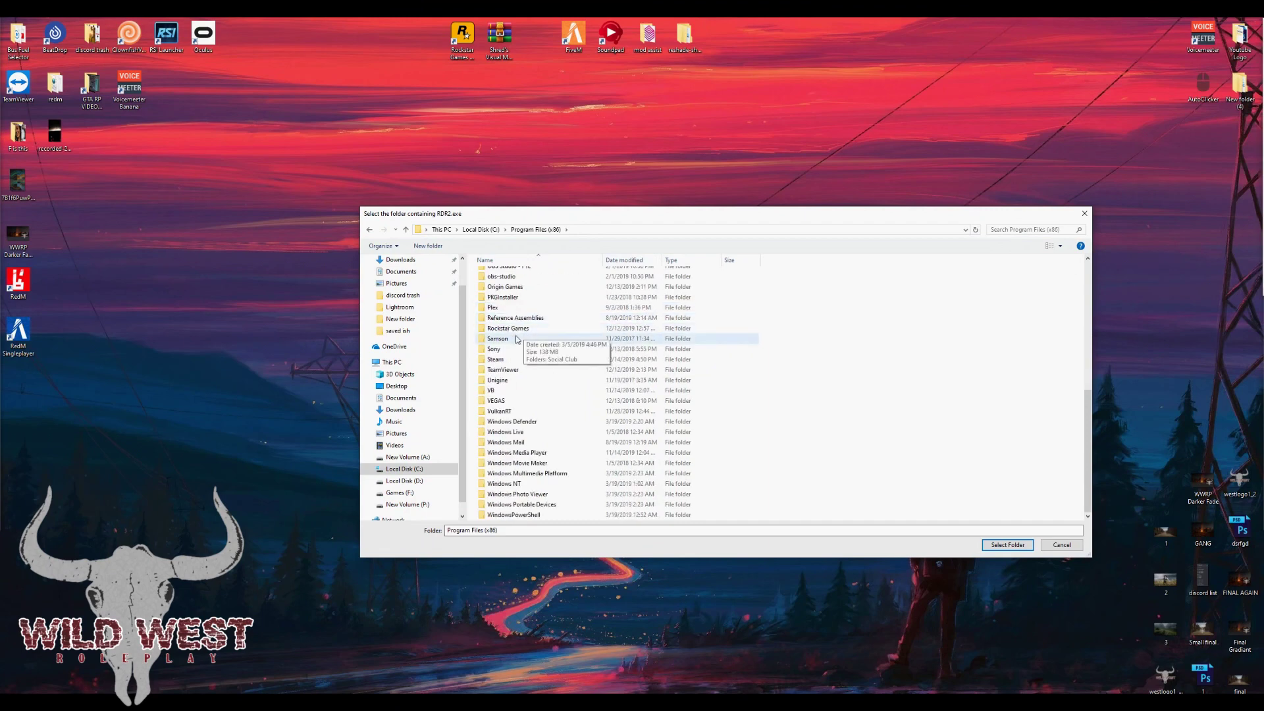
left_click(515, 331)
double_click(515, 332)
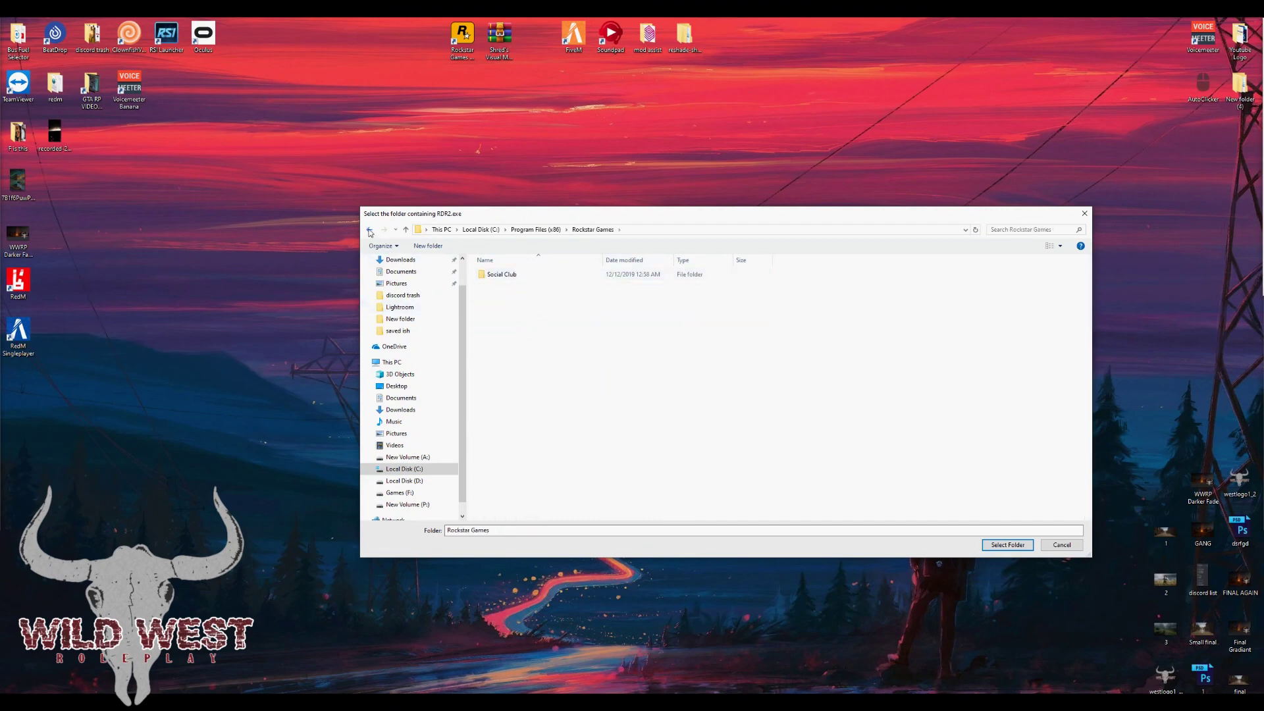
left_click(369, 230)
Choose A:\Games\Rockstar Games\Red Dead Redemption 2 as the RDR2 game folder.
left_click(407, 457)
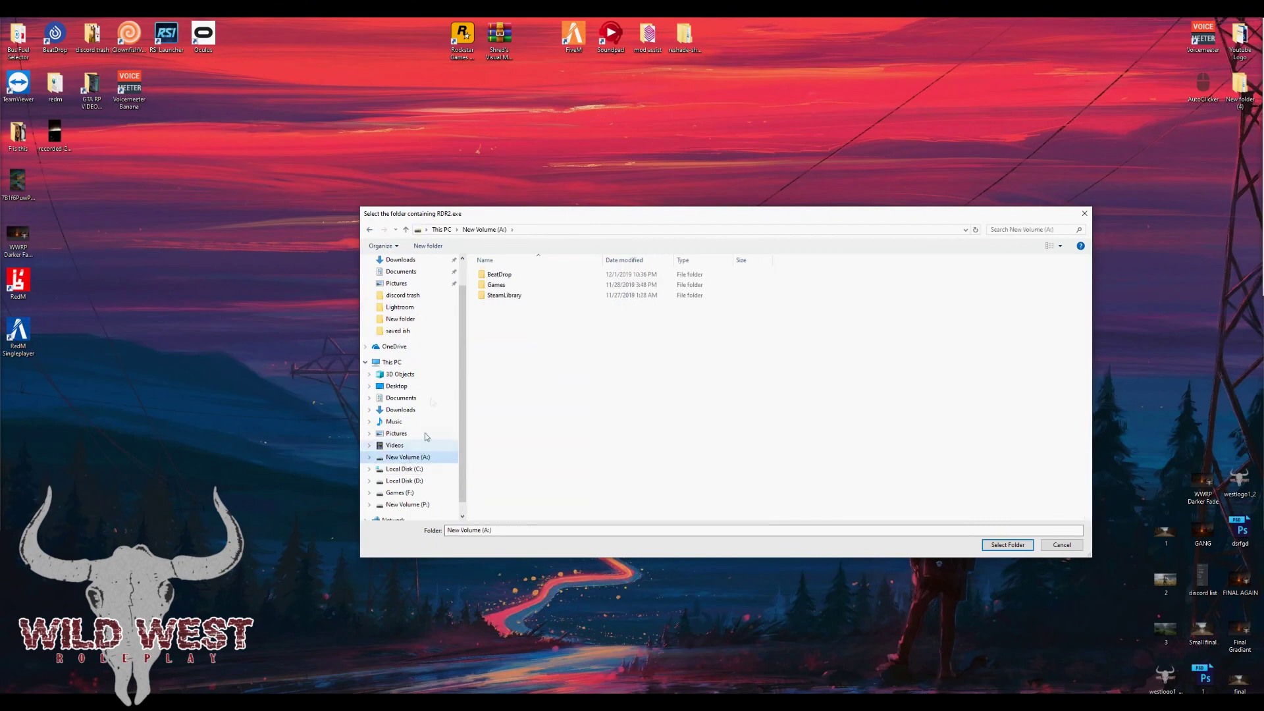
double_click(497, 284)
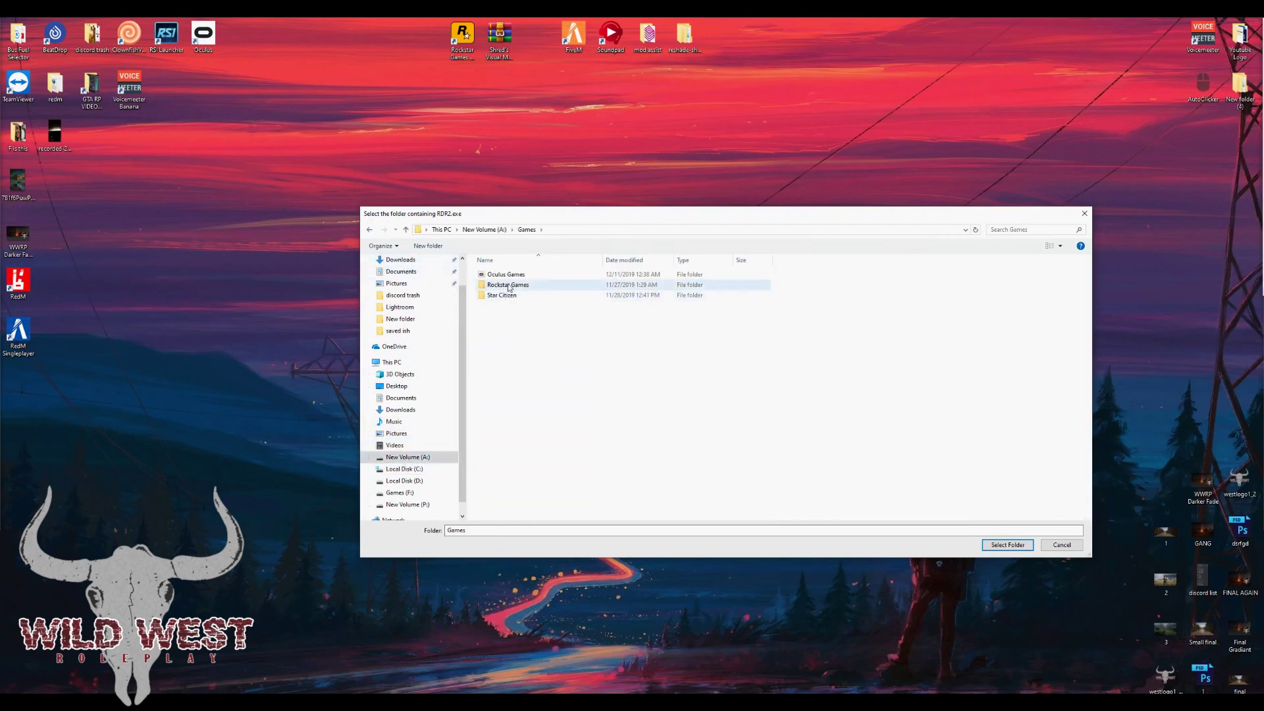
double_click(509, 288)
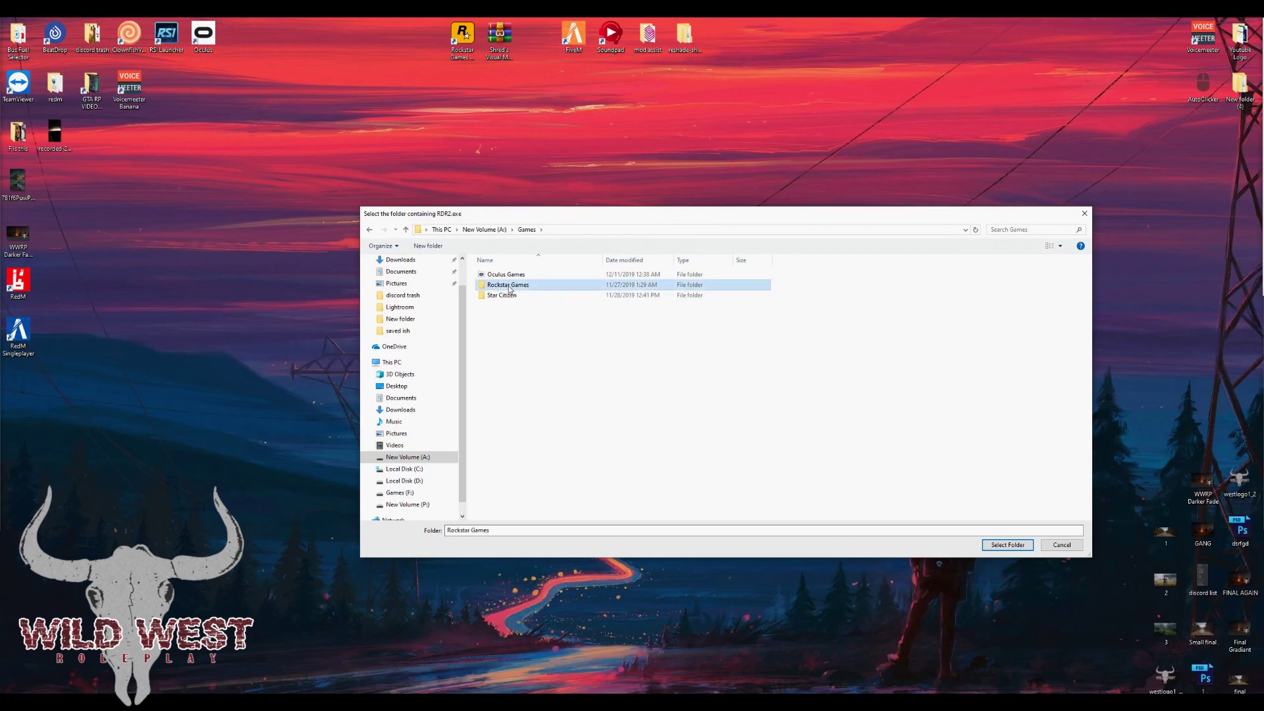
left_click(517, 279)
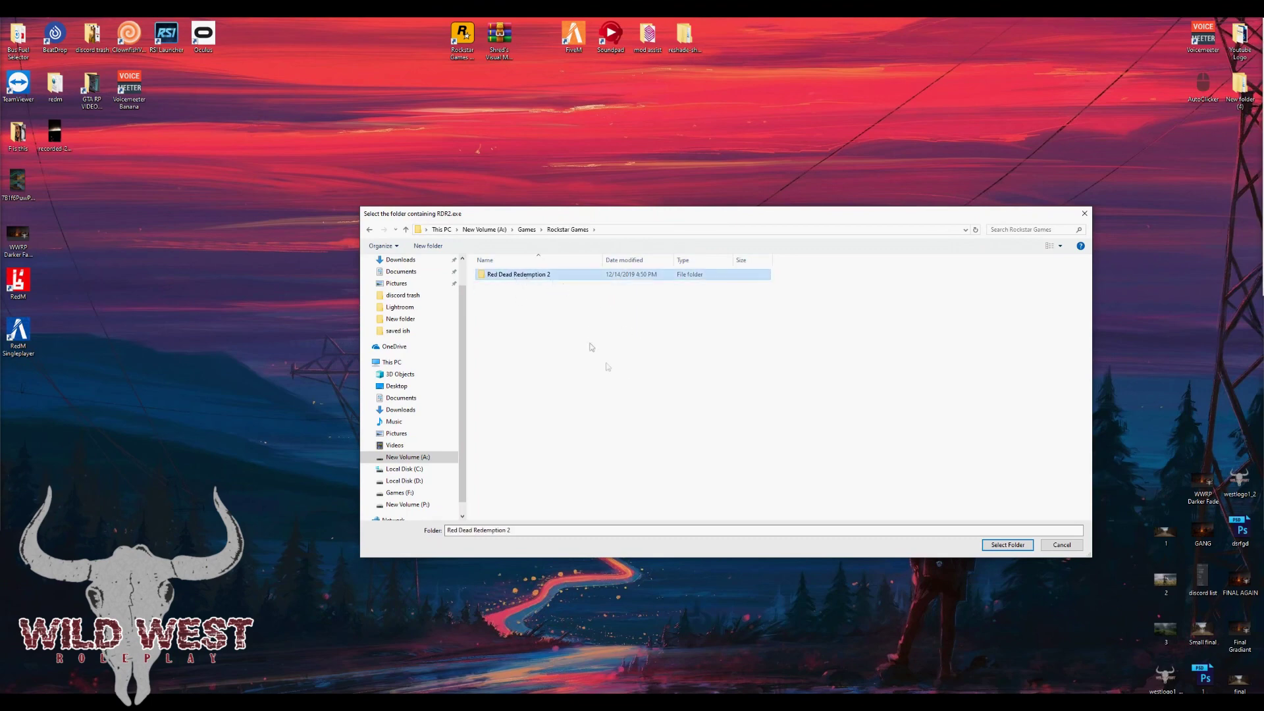
double_click(524, 277)
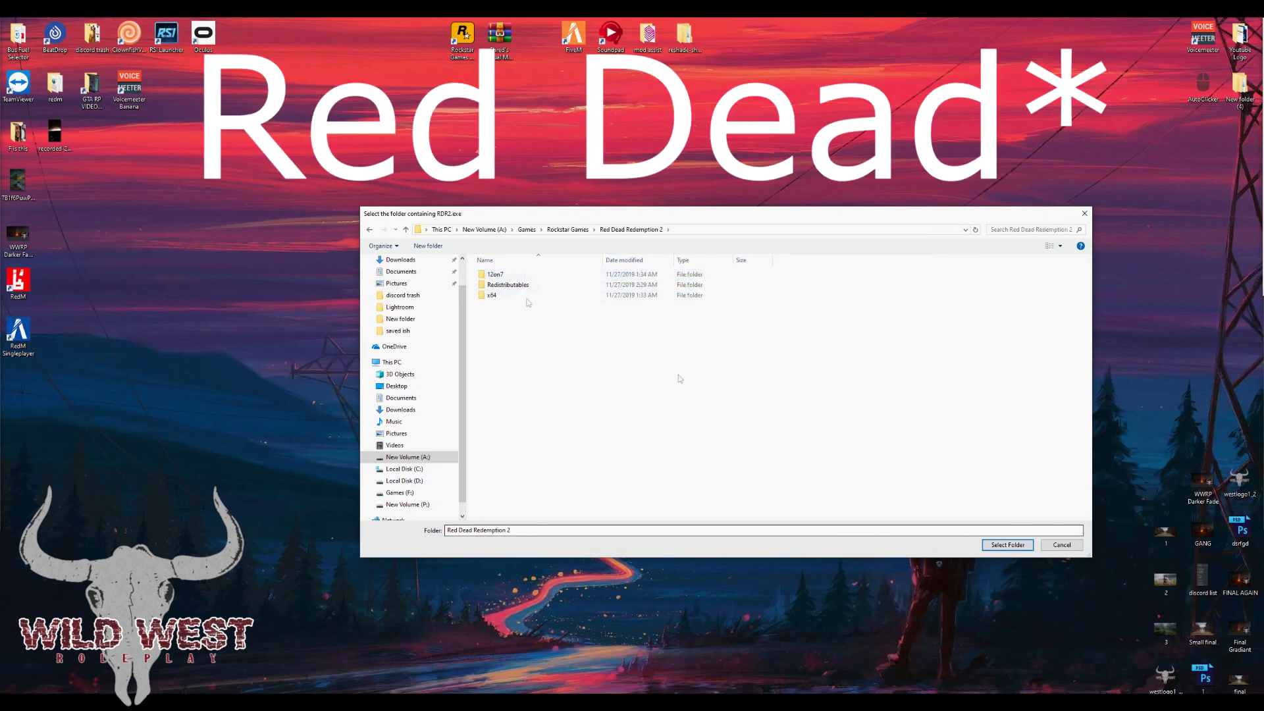
left_click(370, 229)
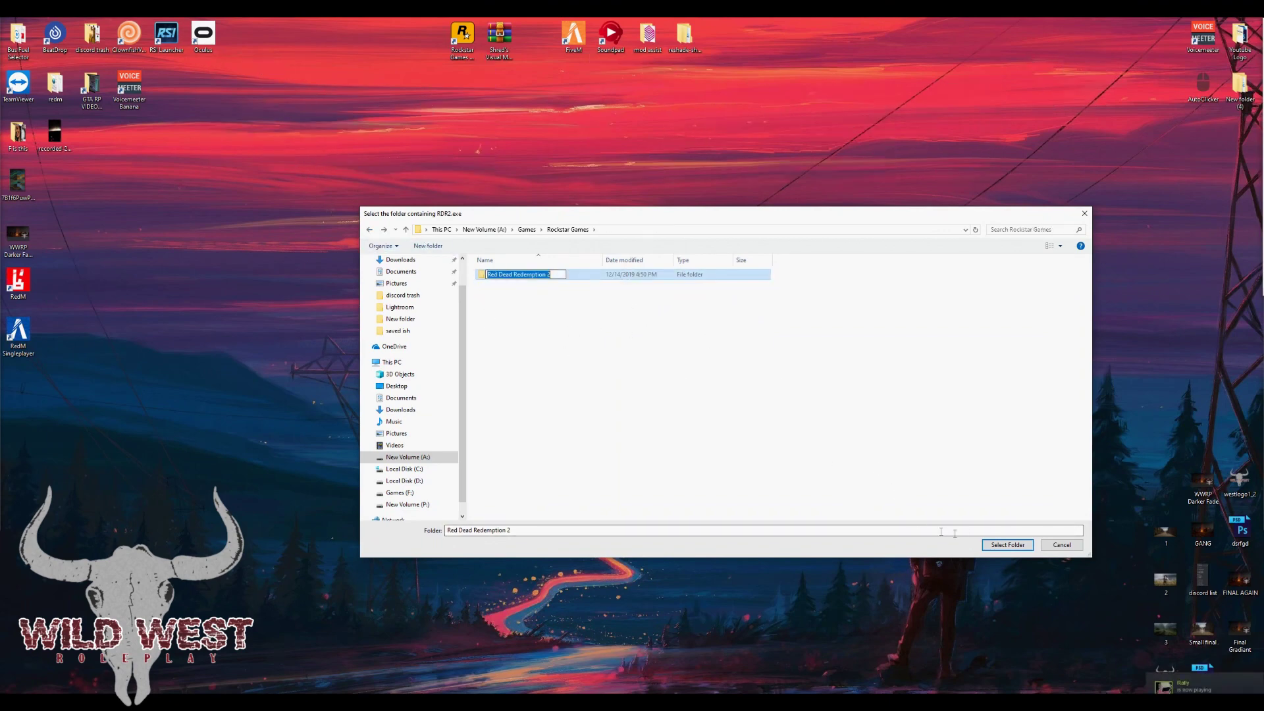
left_click(581, 285)
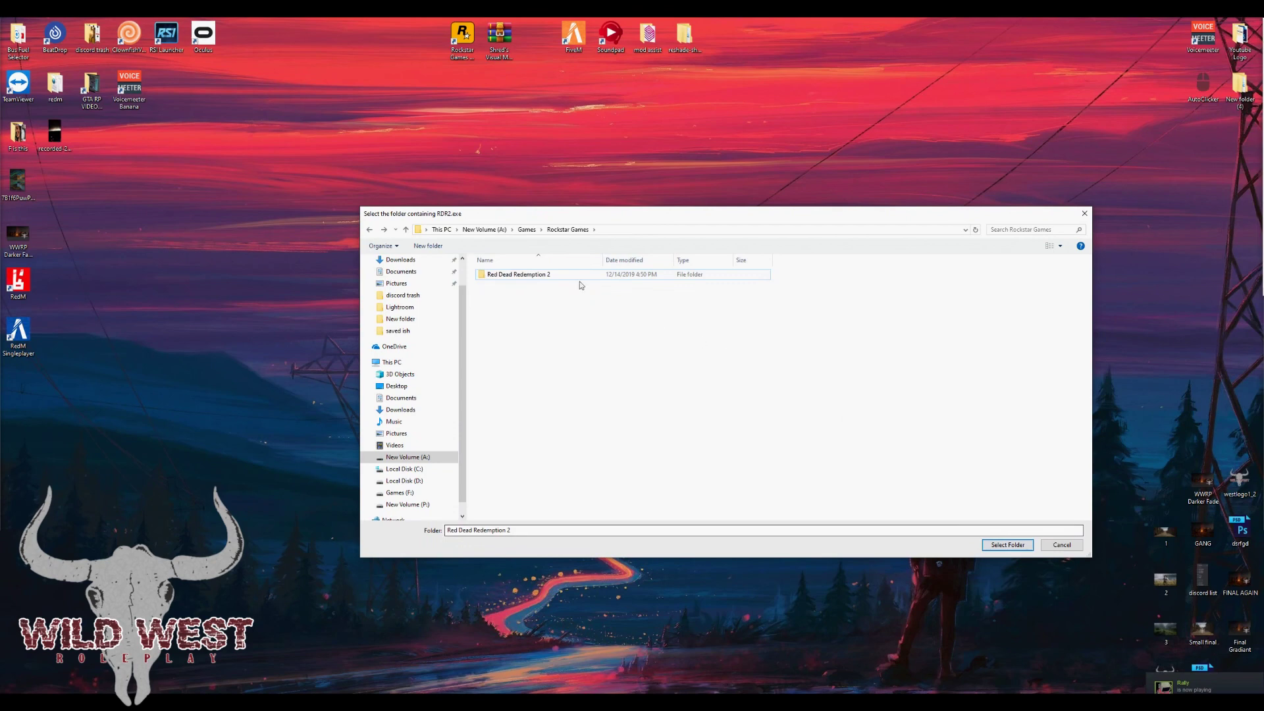
left_click(1005, 545)
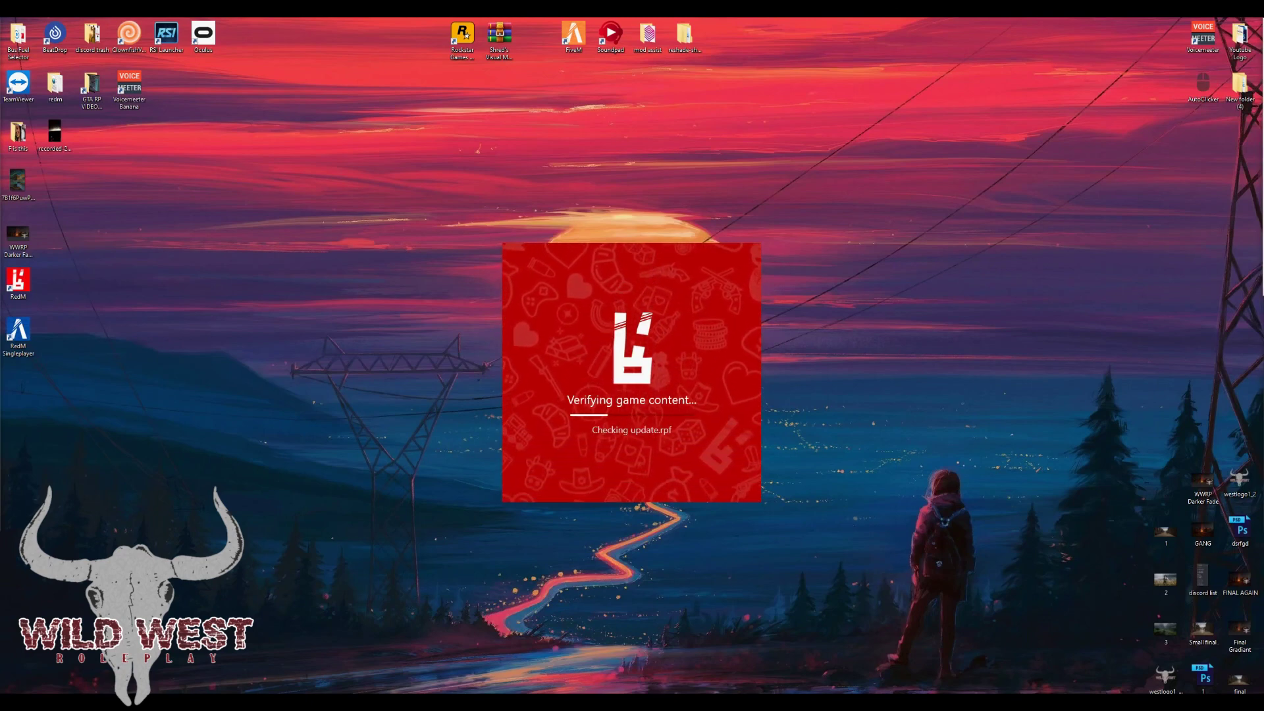
Move the verification window and accept the 3249.70 MB game cache update with Yes.
left_click_drag(738, 257, 720, 230)
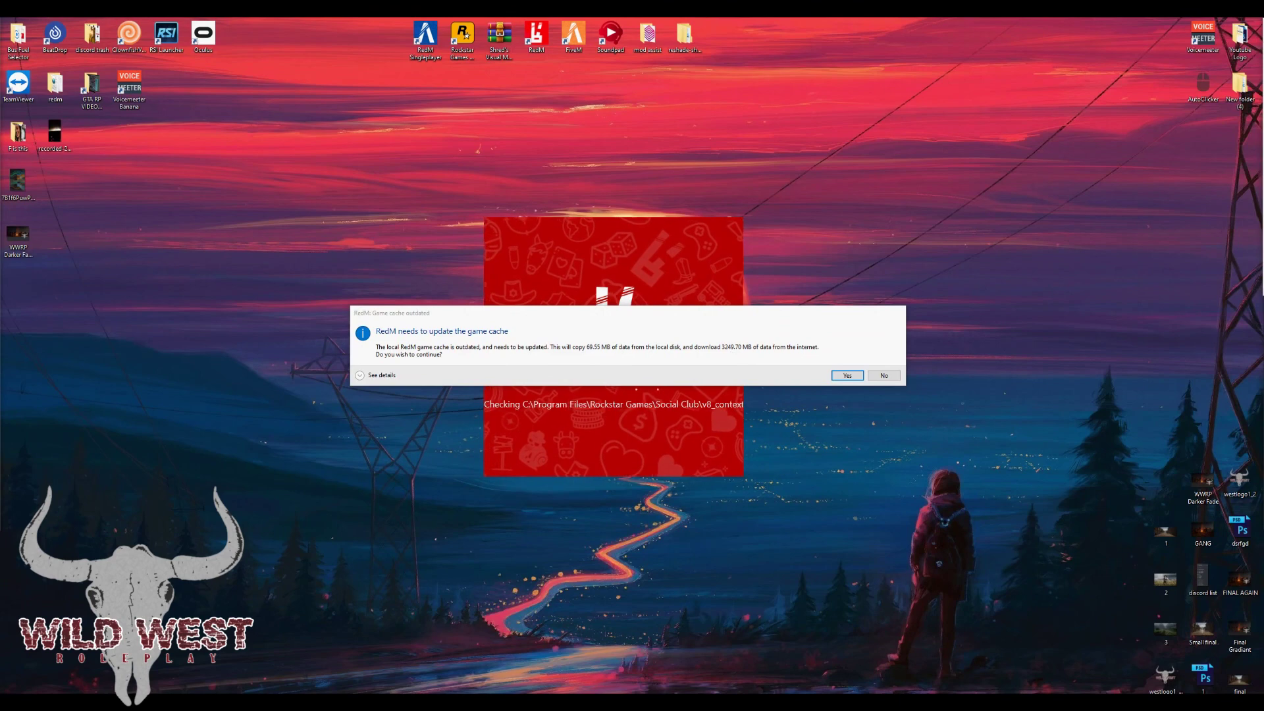
left_click(713, 340)
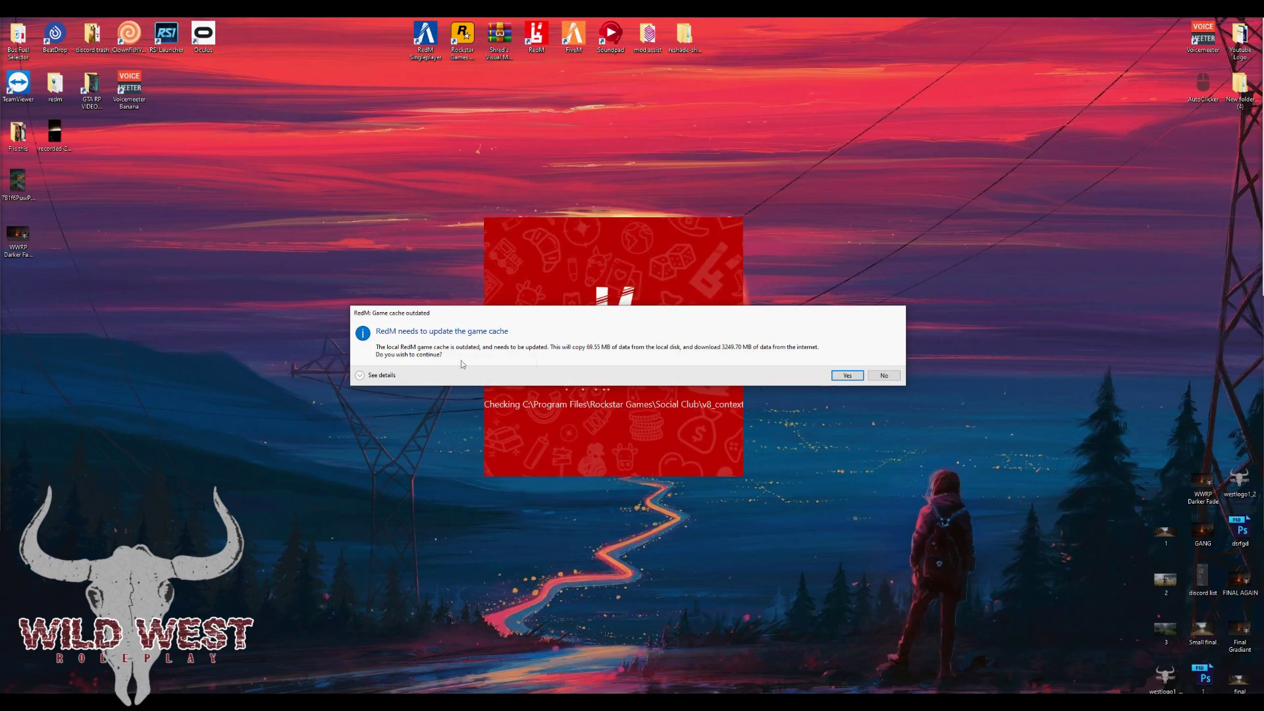
left_click(846, 376)
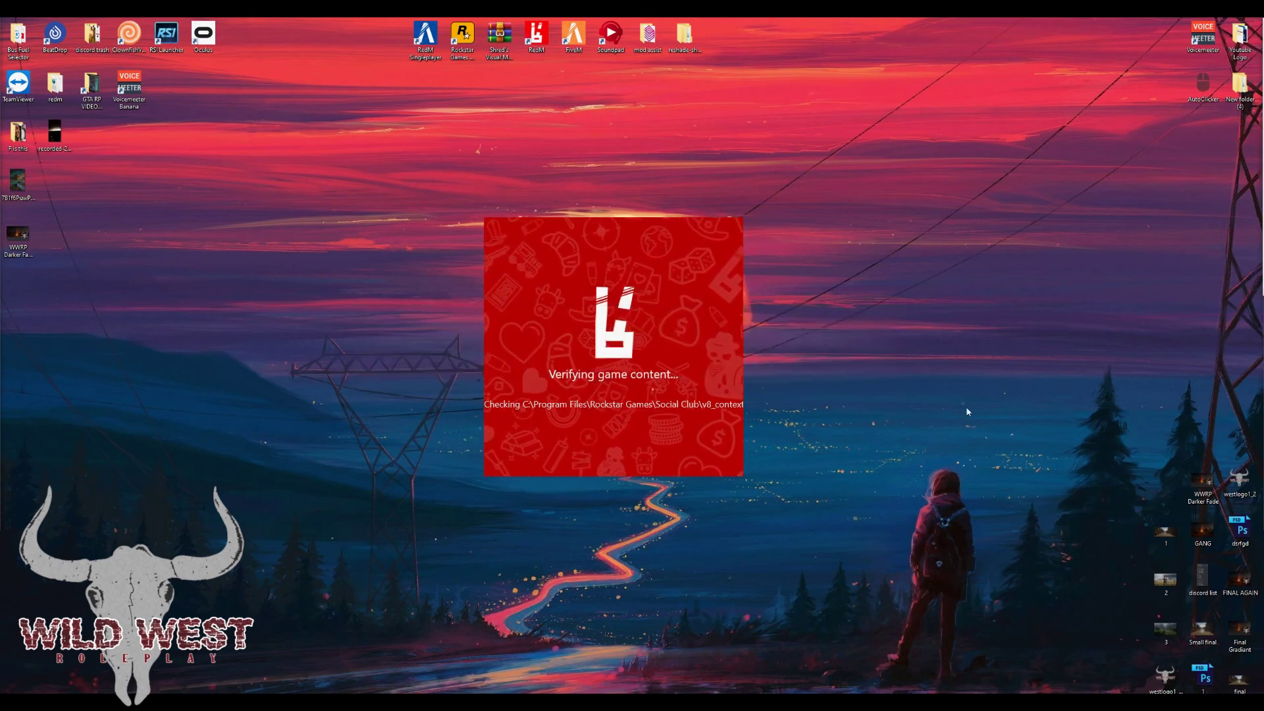